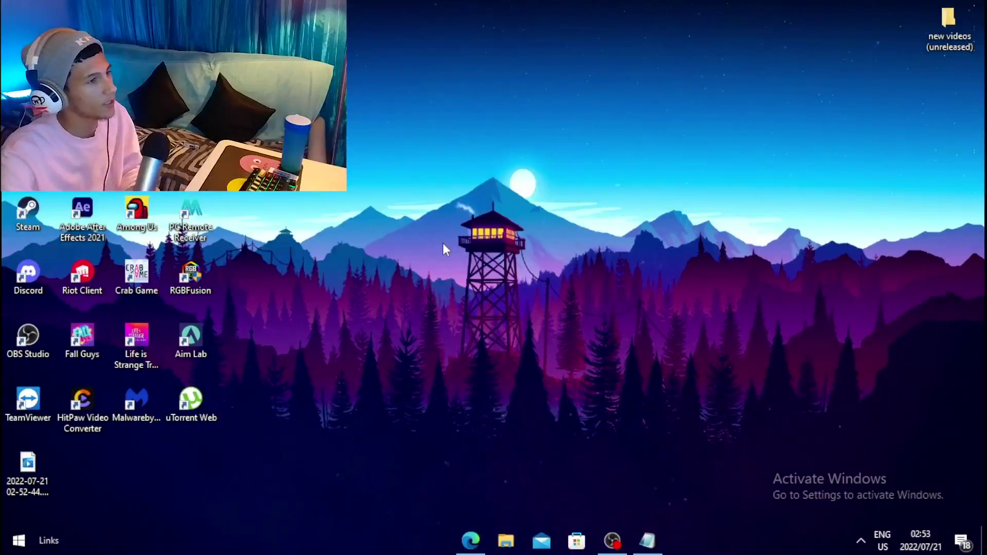
- Toggle Game Mode off and back on in Settings, then close the window
{"action": "left_click", "coordinate": [17, 545]}
{"action": "type", "text": "game"}
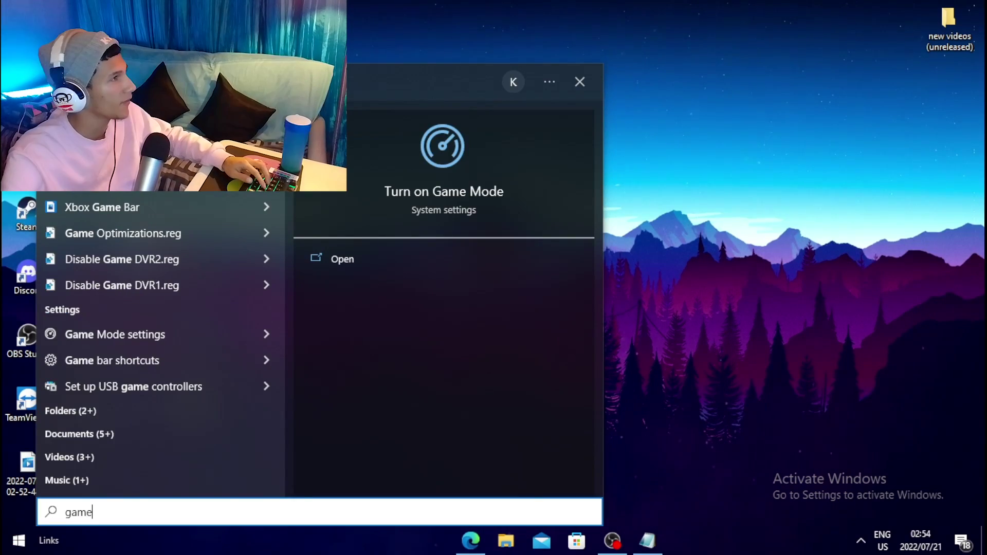
{"action": "key", "text": "Return"}
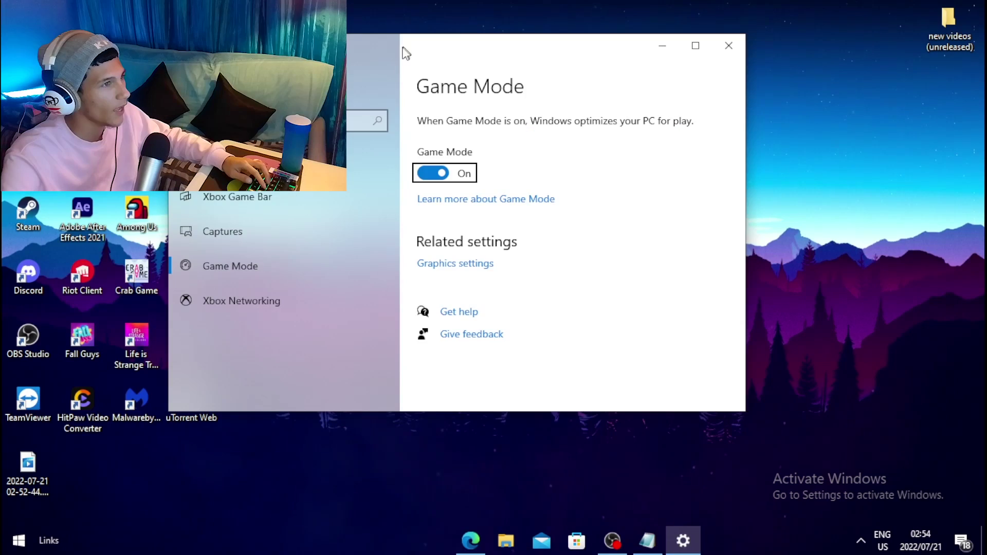
{"action": "left_click", "coordinate": [429, 175]}
{"action": "left_click", "coordinate": [445, 176]}
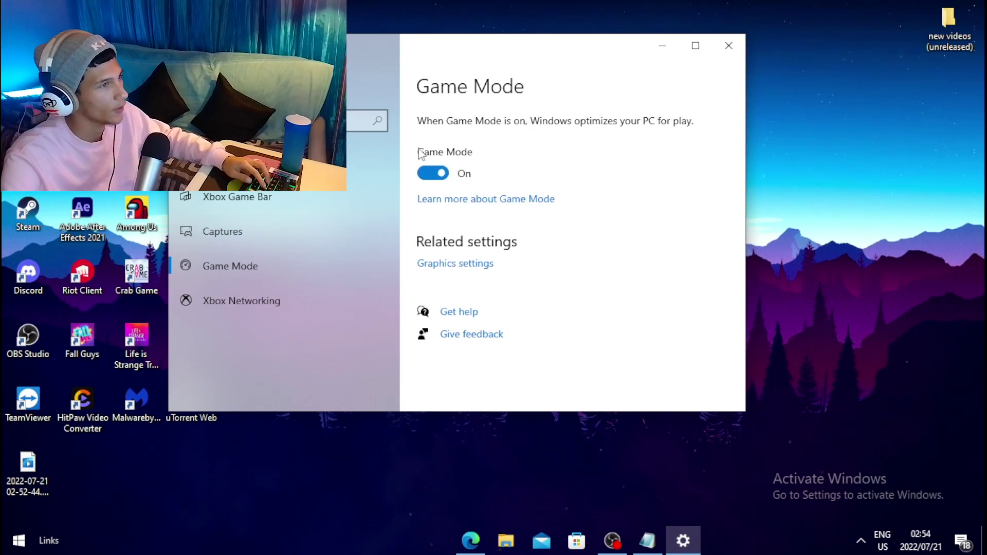
{"action": "key", "text": "alt+F4"}
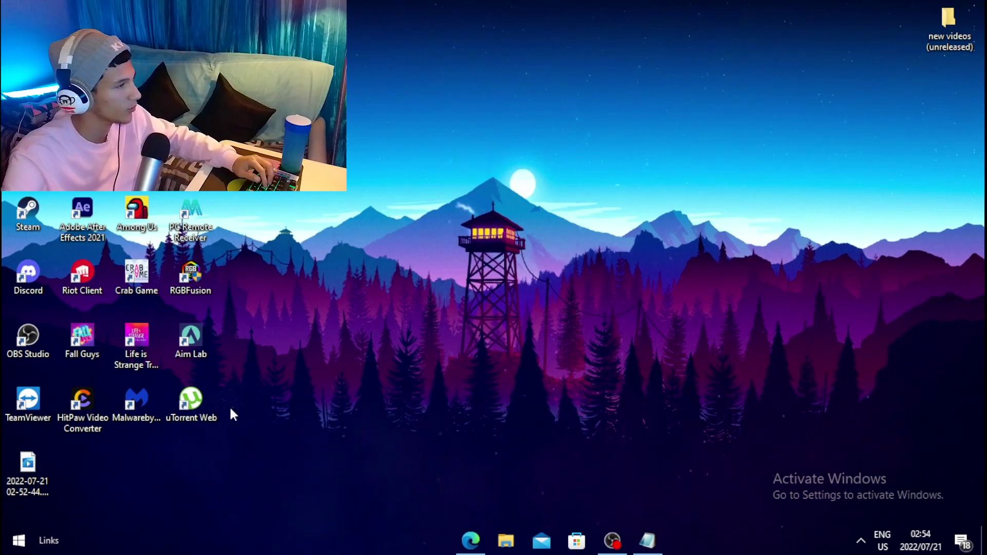
- Review Task Manager's startup apps and inspect the EpicGamesLauncher entry without changing it
{"action": "left_click", "coordinate": [18, 540]}
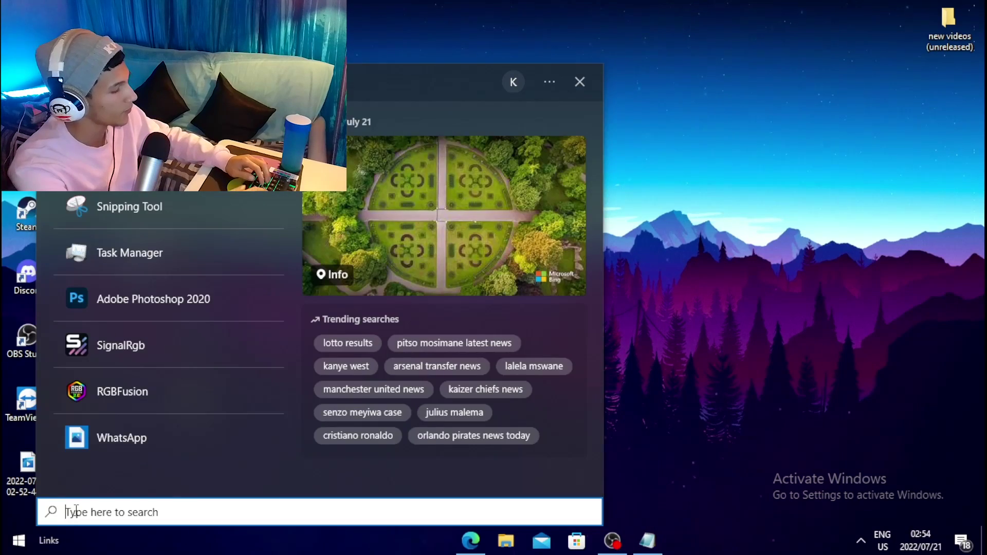
{"action": "type", "text": "task"}
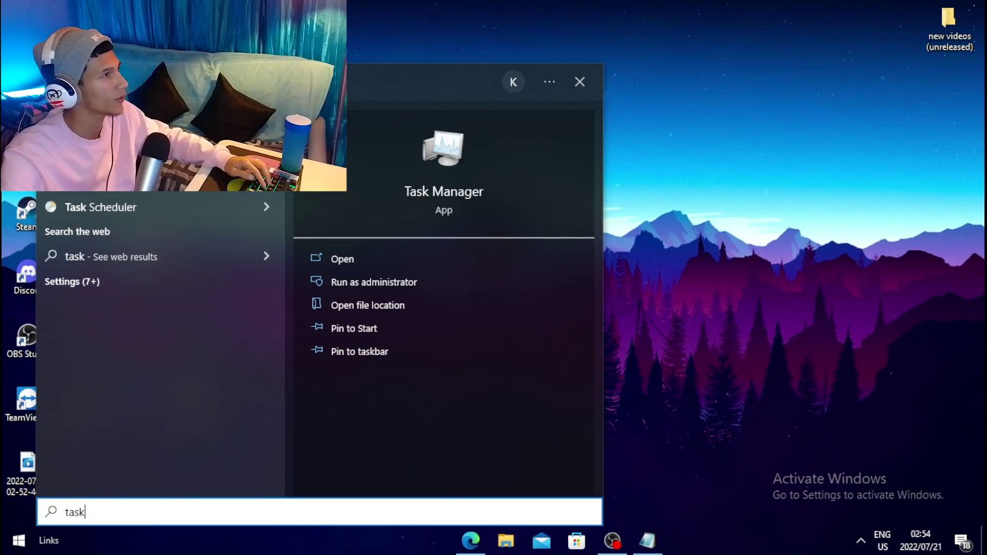
{"action": "key", "text": "Return"}
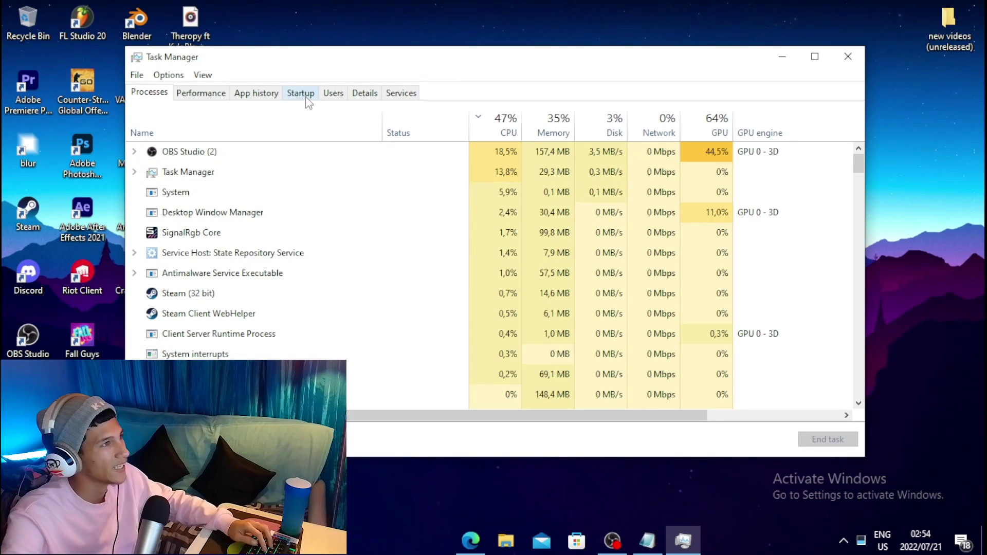
{"action": "left_click", "coordinate": [304, 94]}
{"action": "scroll", "coordinate": [216, 318], "scroll_direction": "down", "scroll_amount": 2}
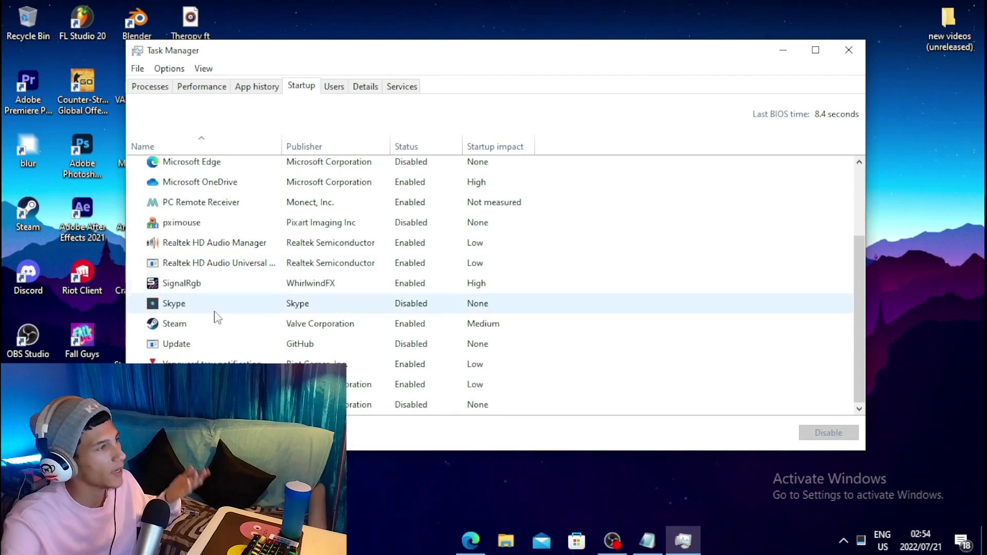
{"action": "scroll", "coordinate": [252, 337], "scroll_direction": "up", "scroll_amount": 1}
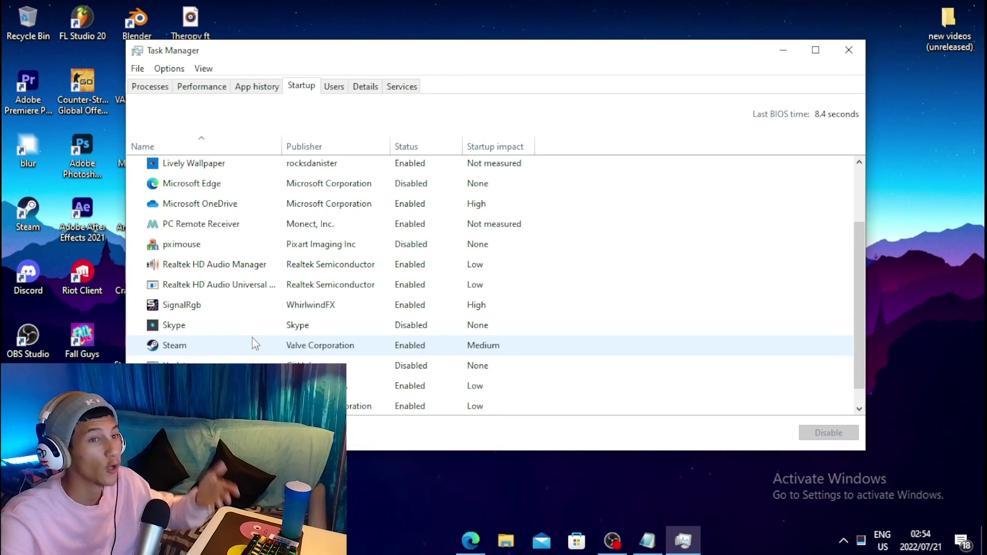
{"action": "scroll", "coordinate": [201, 231], "scroll_direction": "up", "scroll_amount": 2}
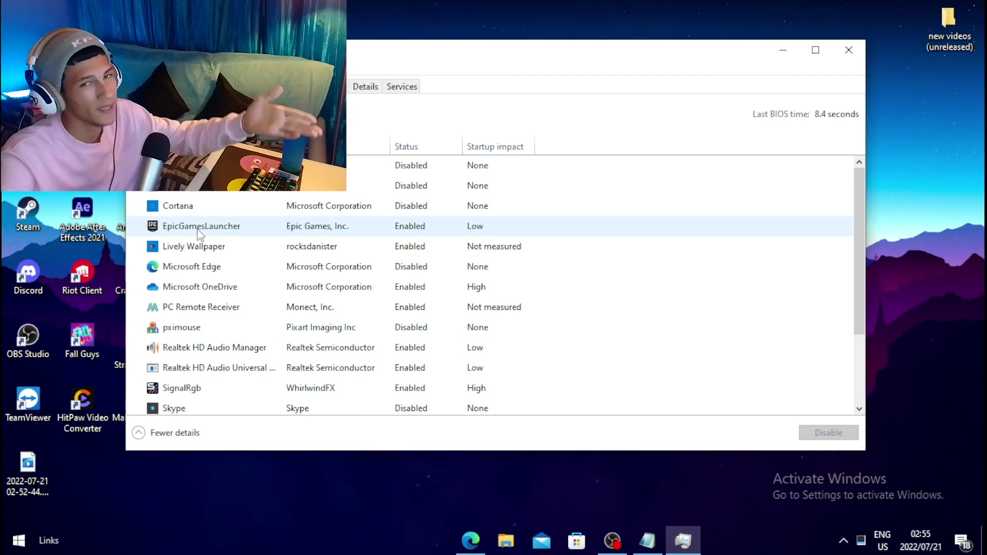
{"action": "left_click", "coordinate": [200, 229]}
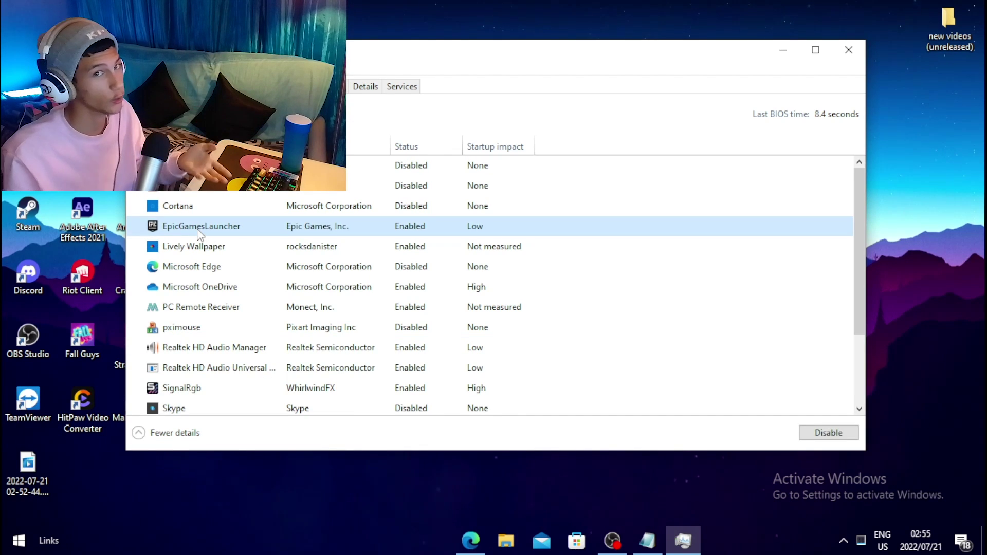
{"action": "right_click", "coordinate": [226, 231]}
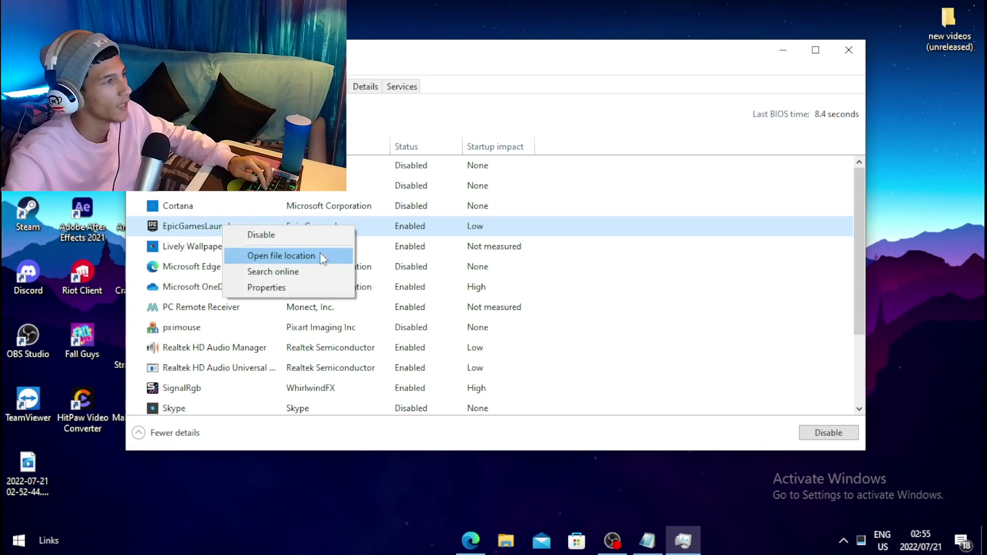
{"action": "key", "text": "Escape"}
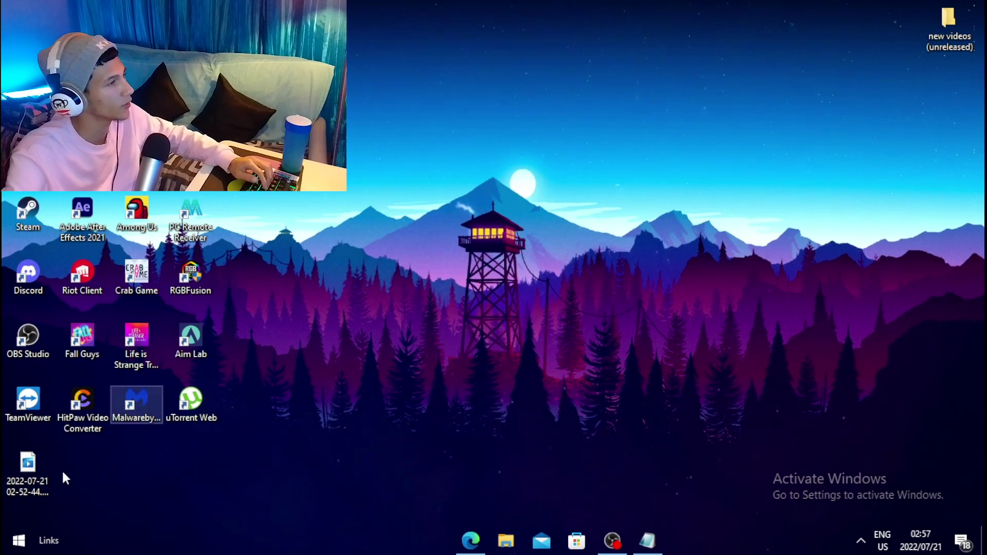
- Open %localappdata%\VALORANT in File Explorer through the Run dialog
{"action": "left_click", "coordinate": [15, 544]}
{"action": "type", "text": "run"}
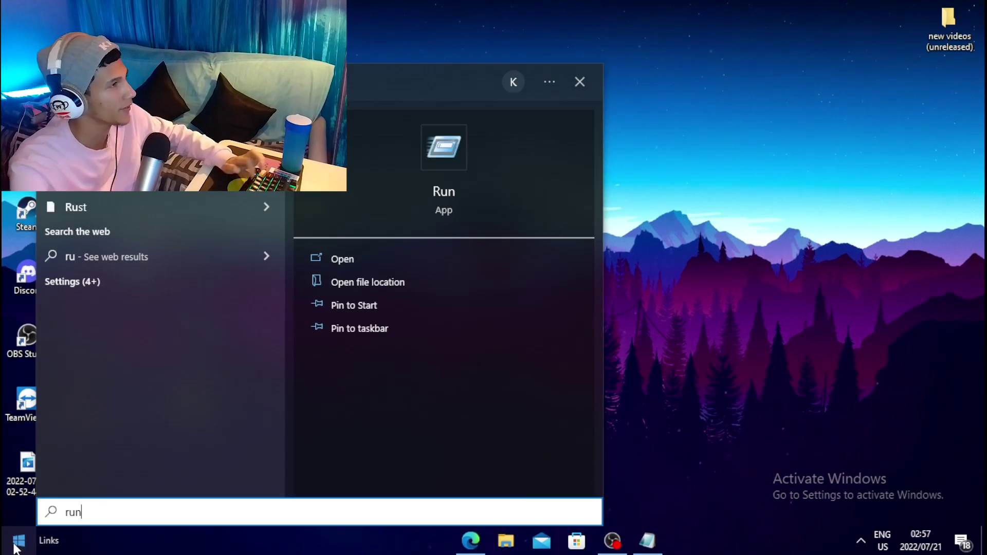
{"action": "key", "text": "Return"}
{"action": "left_click_drag", "start_coordinate": [138, 383], "coordinate": [472, 139]}
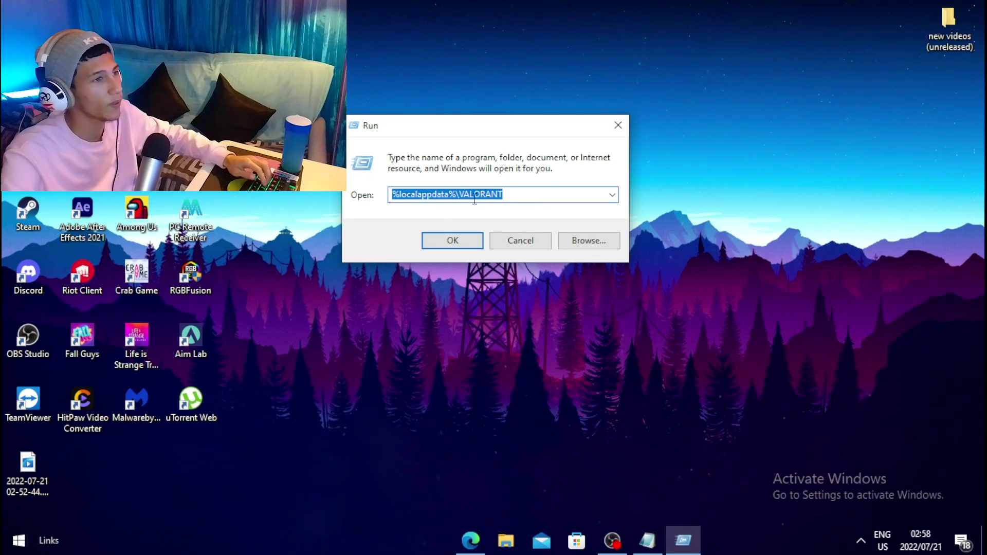
{"action": "left_click", "coordinate": [464, 239]}
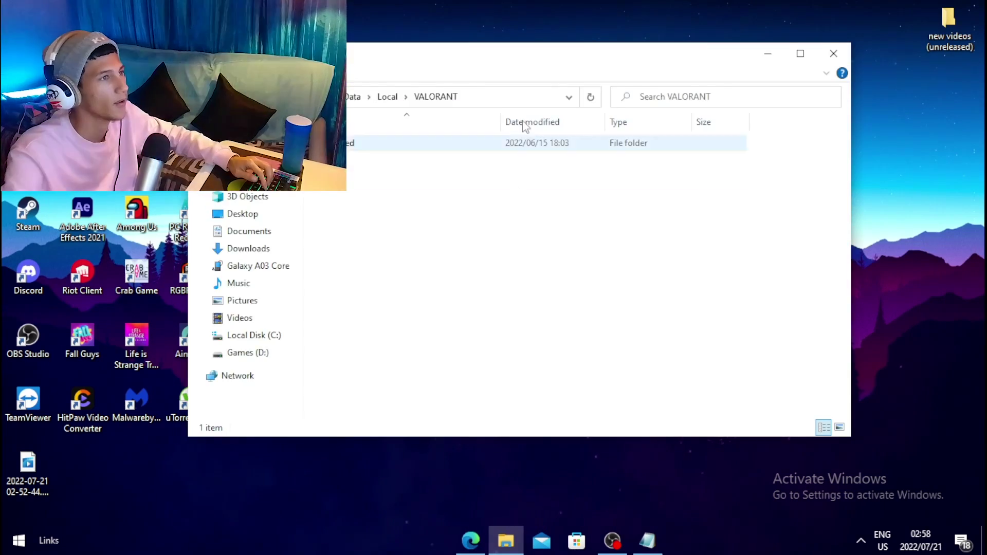
- Browse to Saved\Config\<account>\Windows and open GameUserSettings.ini in Notepad for editing
{"action": "double_click", "coordinate": [374, 142]}
{"action": "double_click", "coordinate": [379, 143]}
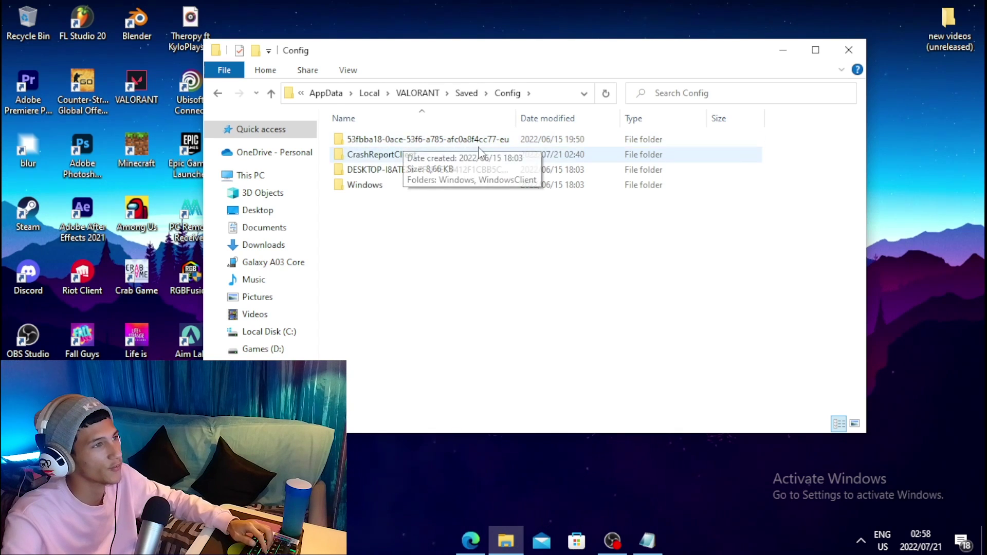
{"action": "double_click", "coordinate": [434, 142]}
{"action": "double_click", "coordinate": [405, 144]}
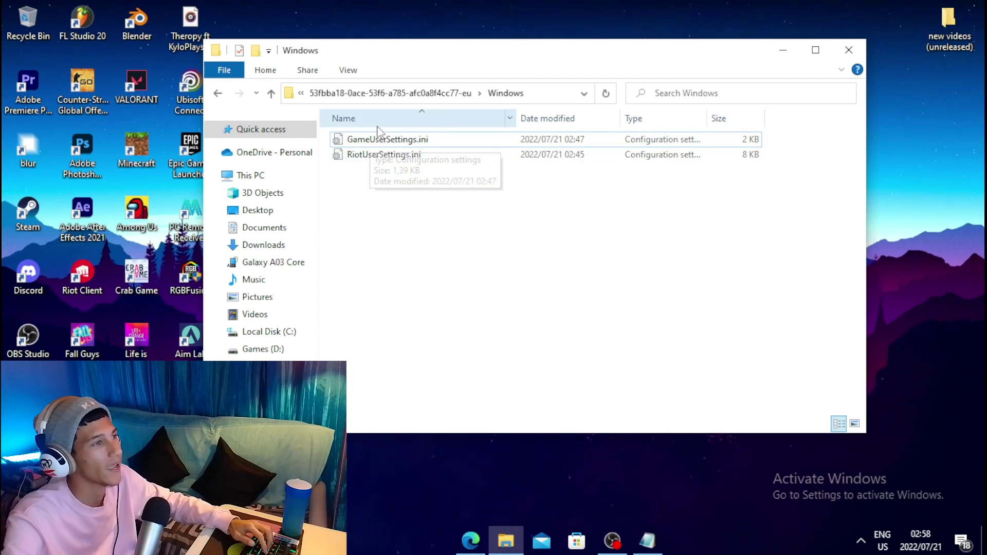
{"action": "left_click", "coordinate": [378, 143]}
{"action": "right_click", "coordinate": [382, 143]}
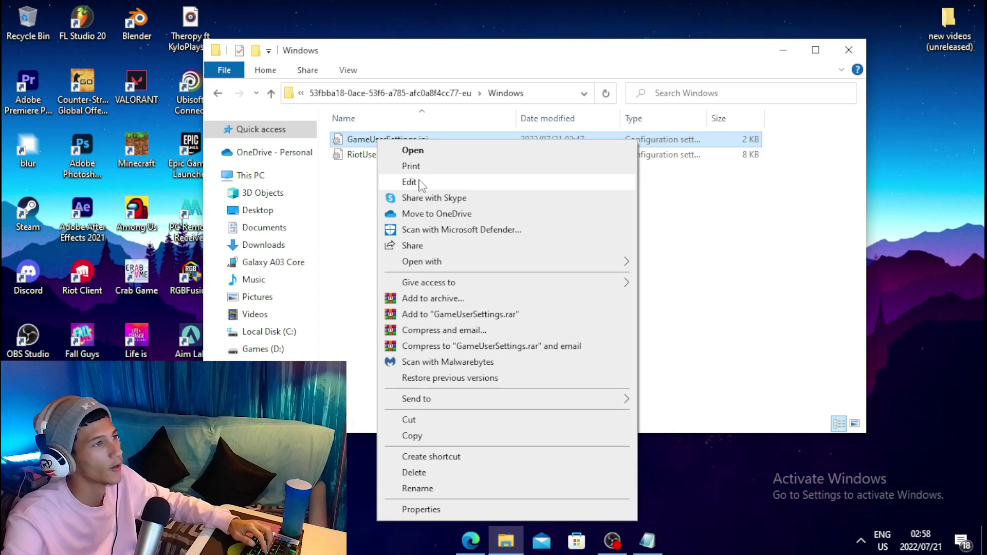
{"action": "left_click", "coordinate": [421, 179]}
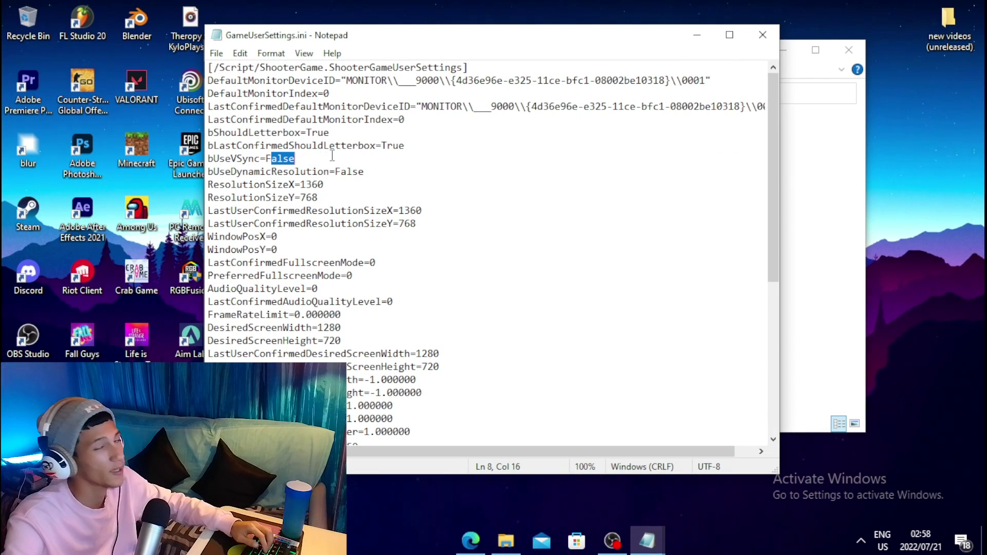
- Edit the ResolutionSizeY=768 line so the height value reads 720
{"action": "key", "text": "Down"}
{"action": "key", "text": "Down"}
{"action": "key", "text": "End"}
{"action": "scroll", "coordinate": [232, 147], "scroll_direction": "down", "scroll_amount": 1}
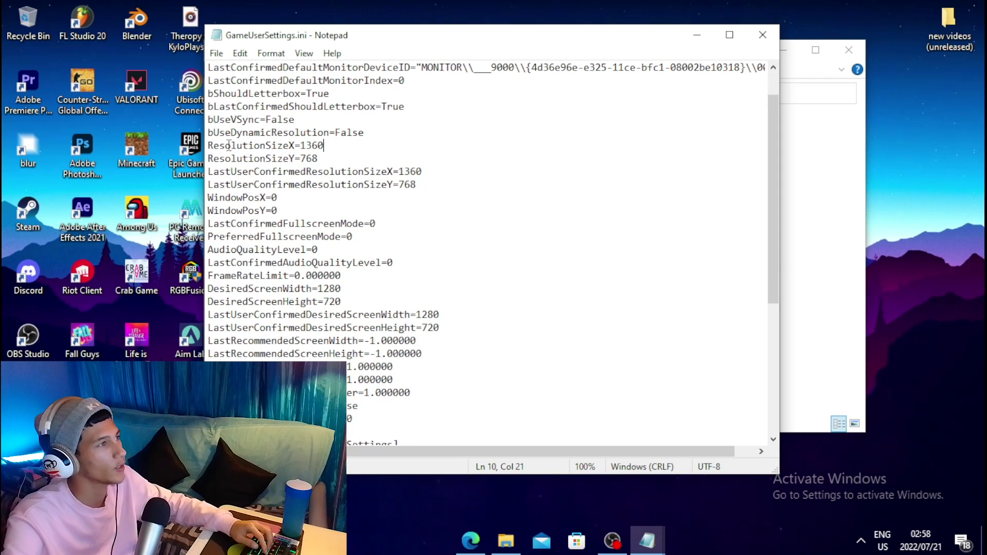
{"action": "left_click_drag", "start_coordinate": [214, 161], "coordinate": [291, 163]}
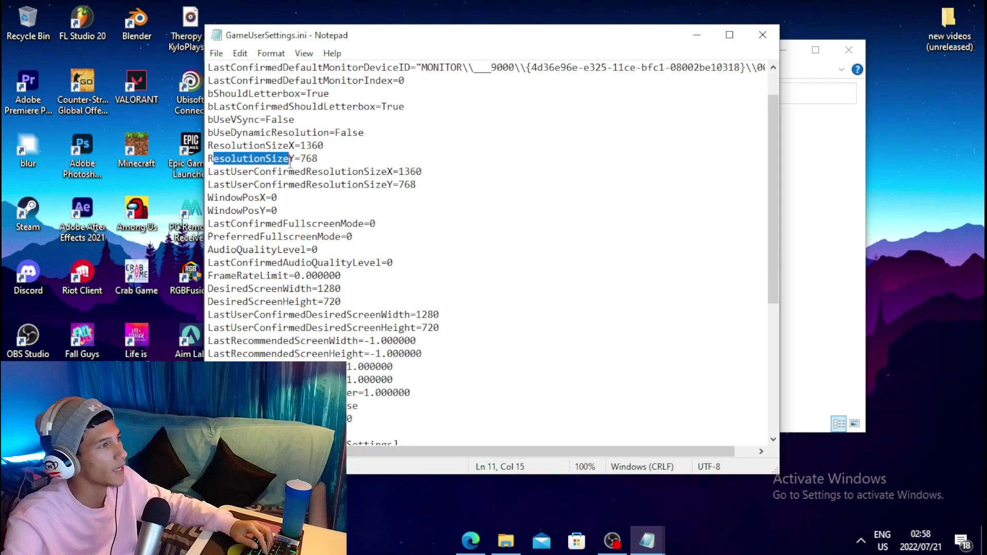
{"action": "left_click", "coordinate": [320, 158]}
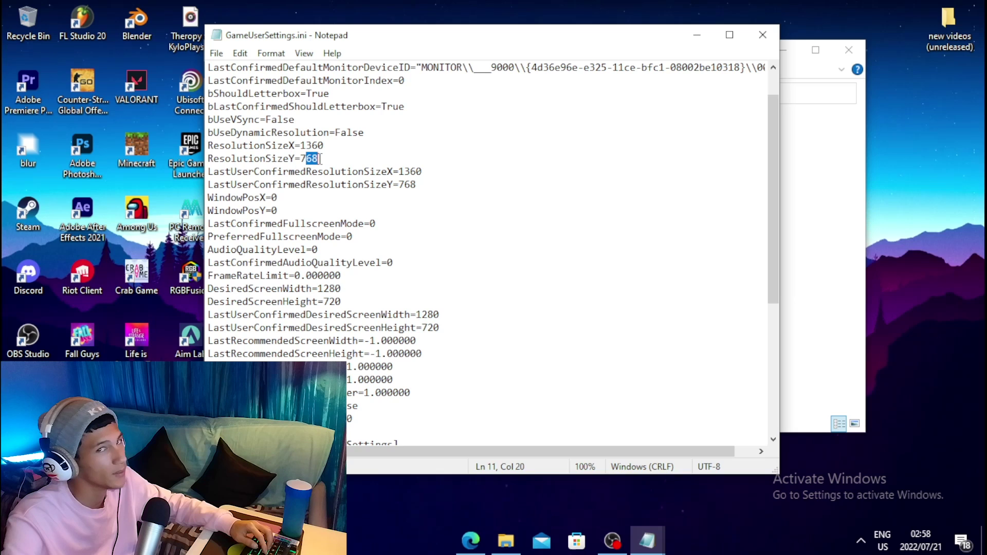
{"action": "key", "text": "BackSpace"}
{"action": "key", "text": "BackSpace"}
{"action": "type", "text": "20"}
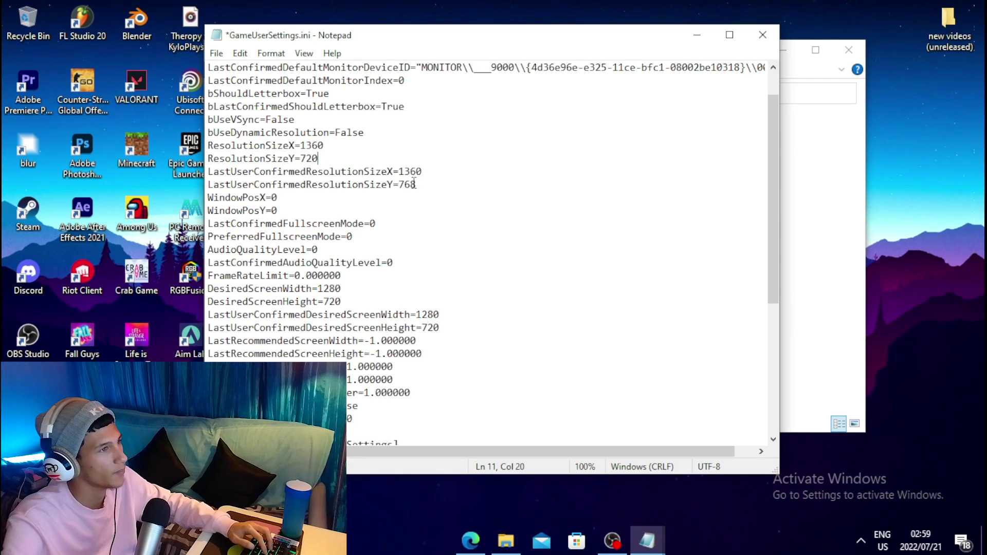
{"action": "type", "text": "20"}
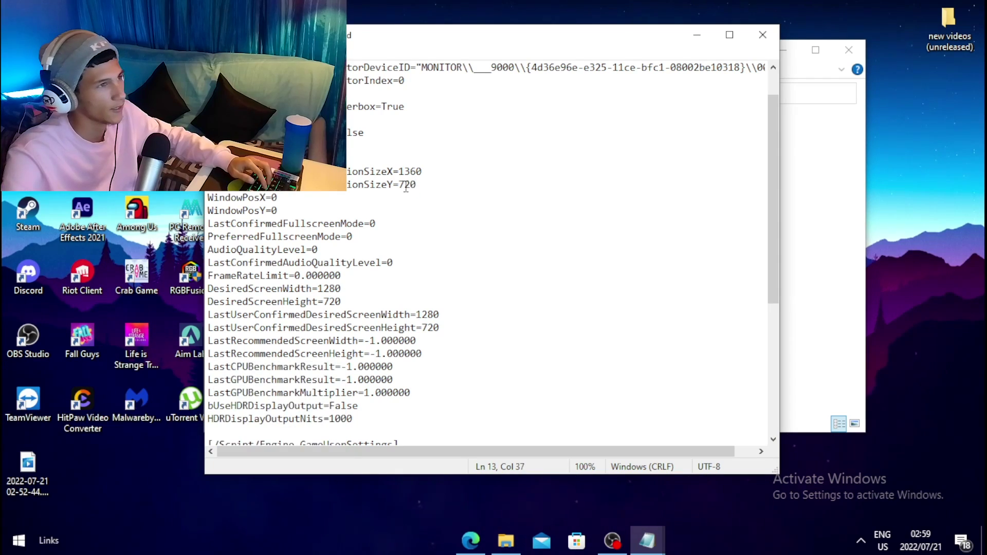
- Go through the ScalabilityGroups lines: ResolutionQuality, ViewDistance, AntiAliasing, Shadow and PostProcess quality
{"action": "scroll", "coordinate": [407, 190], "scroll_direction": "up", "scroll_amount": 1}
{"action": "scroll", "coordinate": [409, 191], "scroll_direction": "down", "scroll_amount": 7}
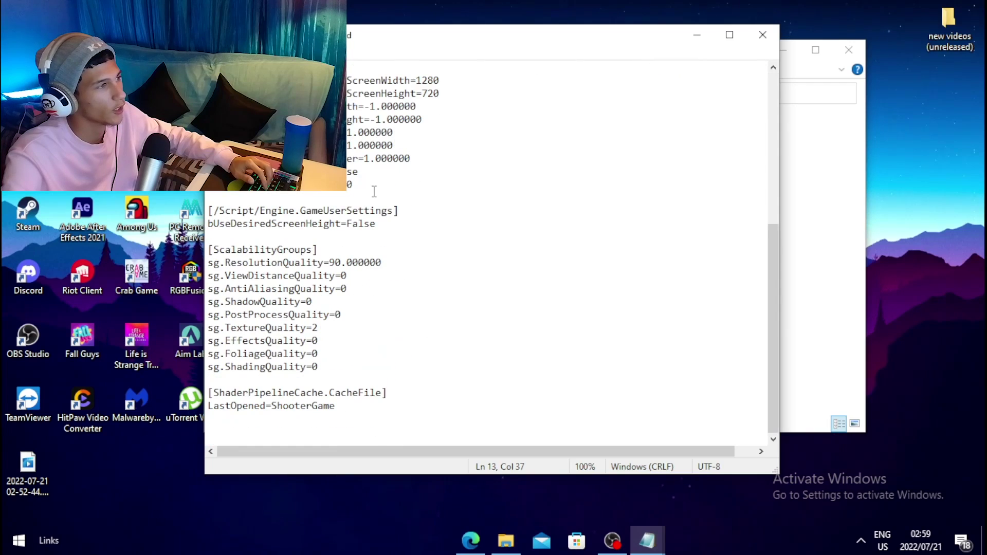
{"action": "left_click_drag", "start_coordinate": [234, 251], "coordinate": [320, 249]}
{"action": "left_click", "coordinate": [405, 245]}
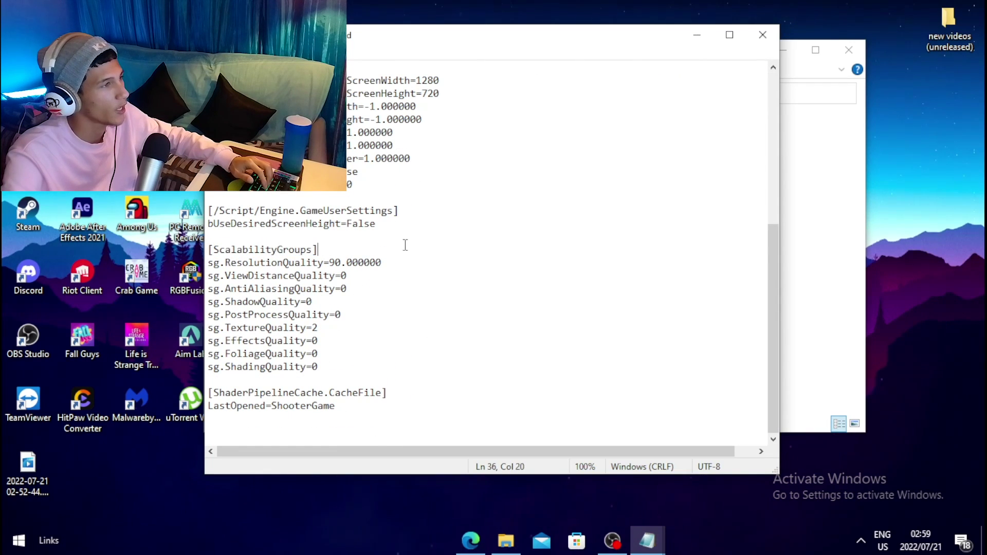
{"action": "left_click", "coordinate": [300, 263]}
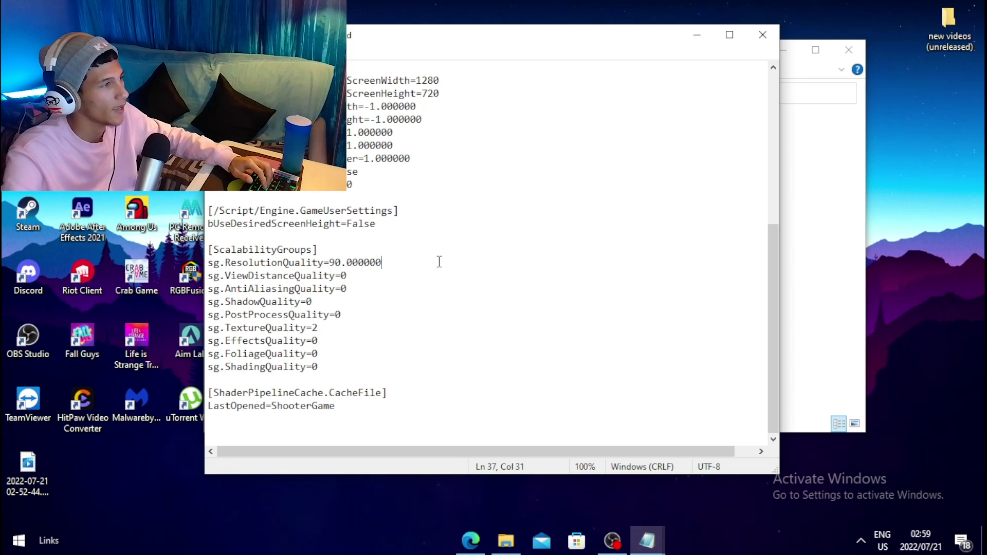
{"action": "left_click_drag", "start_coordinate": [237, 275], "coordinate": [315, 276]}
{"action": "left_click", "coordinate": [357, 278]}
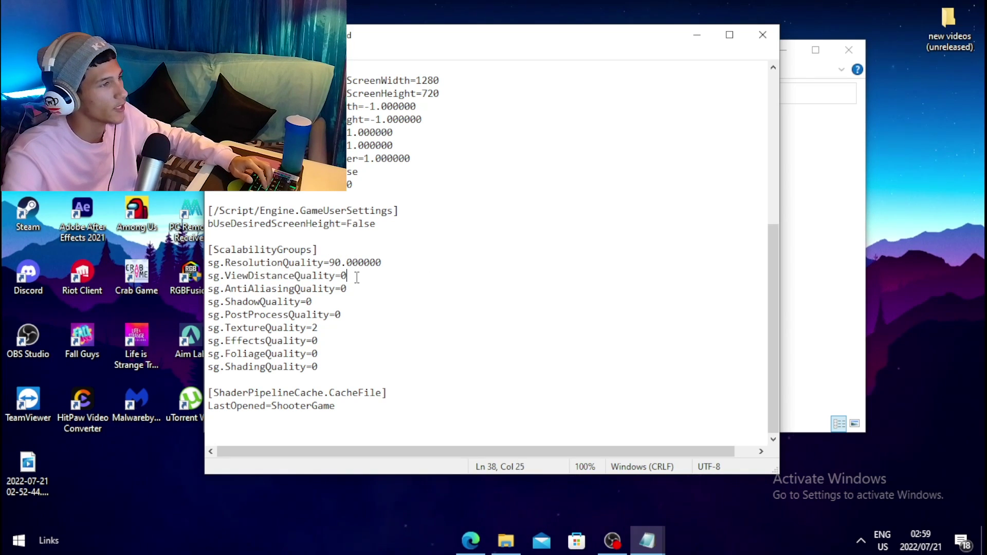
{"action": "left_click_drag", "start_coordinate": [259, 298], "coordinate": [309, 300]}
{"action": "left_click", "coordinate": [373, 291]}
{"action": "left_click_drag", "start_coordinate": [237, 301], "coordinate": [304, 315]}
{"action": "left_click", "coordinate": [313, 300]}
{"action": "left_click", "coordinate": [342, 315]}
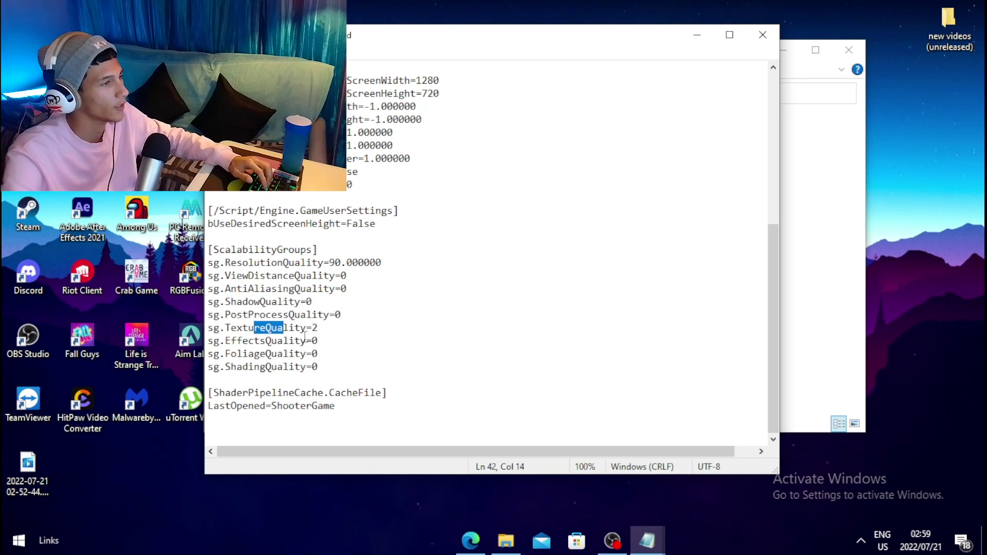
- Change sg.TextureQuality from 2 to 0 and save GameUserSettings.ini
{"action": "left_click", "coordinate": [327, 327]}
{"action": "key", "text": "BackSpace"}
{"action": "type", "text": "0"}
{"action": "left_click_drag", "start_coordinate": [243, 341], "coordinate": [294, 341]}
{"action": "left_click", "coordinate": [337, 348]}
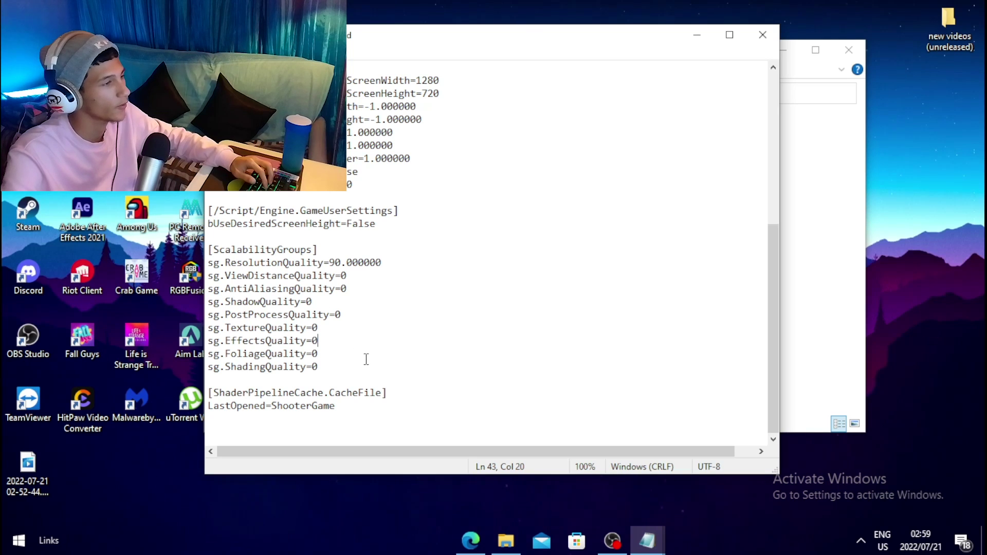
{"action": "scroll", "coordinate": [360, 355], "scroll_direction": "up", "scroll_amount": 7}
{"action": "left_click", "coordinate": [216, 54]}
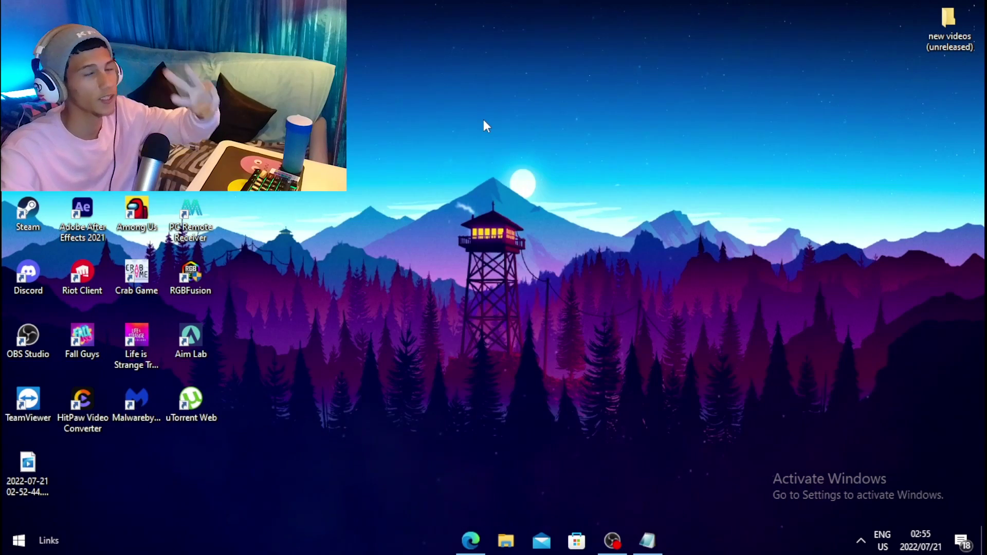
- Add C:\Riot Games\VALORANT\live\VALORANT.exe to the Graphics settings app list
{"action": "right_click", "coordinate": [443, 171]}
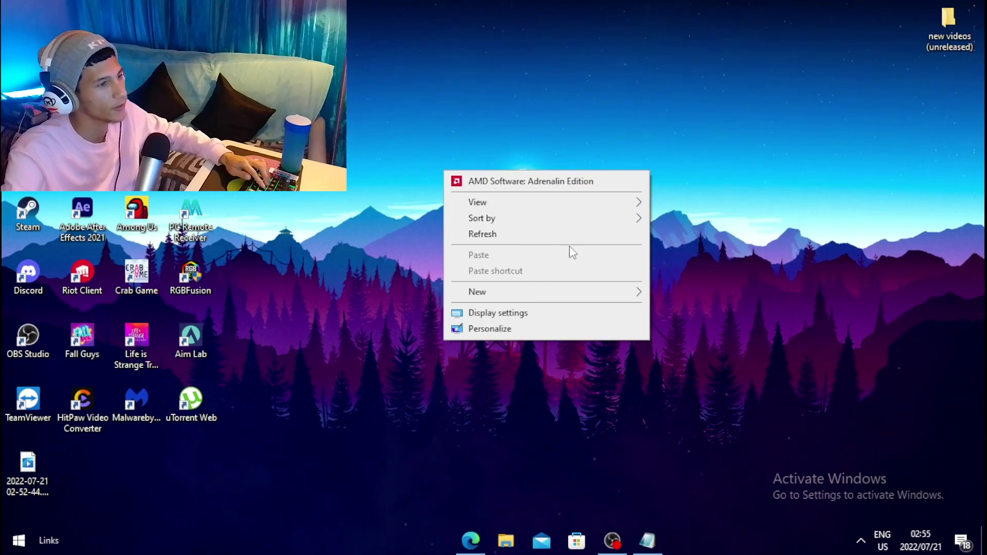
{"action": "left_click", "coordinate": [492, 314]}
{"action": "scroll", "coordinate": [543, 154], "scroll_direction": "down", "scroll_amount": 10}
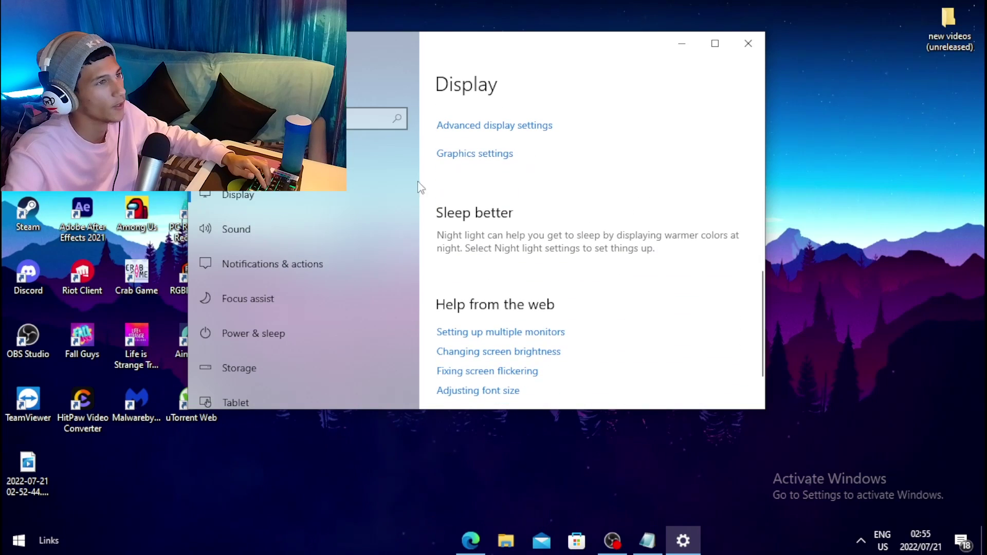
{"action": "left_click", "coordinate": [473, 156]}
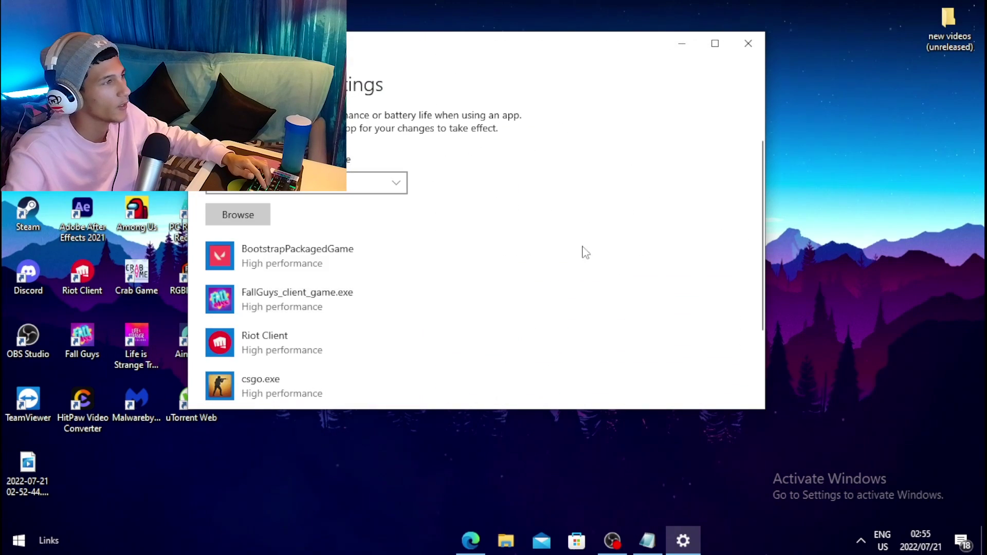
{"action": "left_click", "coordinate": [255, 220]}
{"action": "left_click", "coordinate": [250, 277]}
{"action": "scroll", "coordinate": [411, 247], "scroll_direction": "down", "scroll_amount": 2}
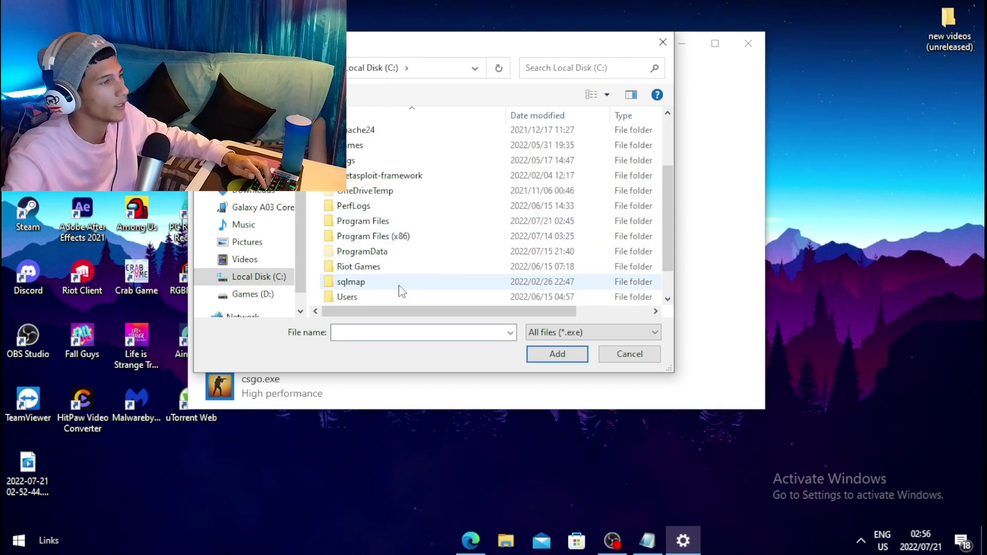
{"action": "double_click", "coordinate": [382, 265]}
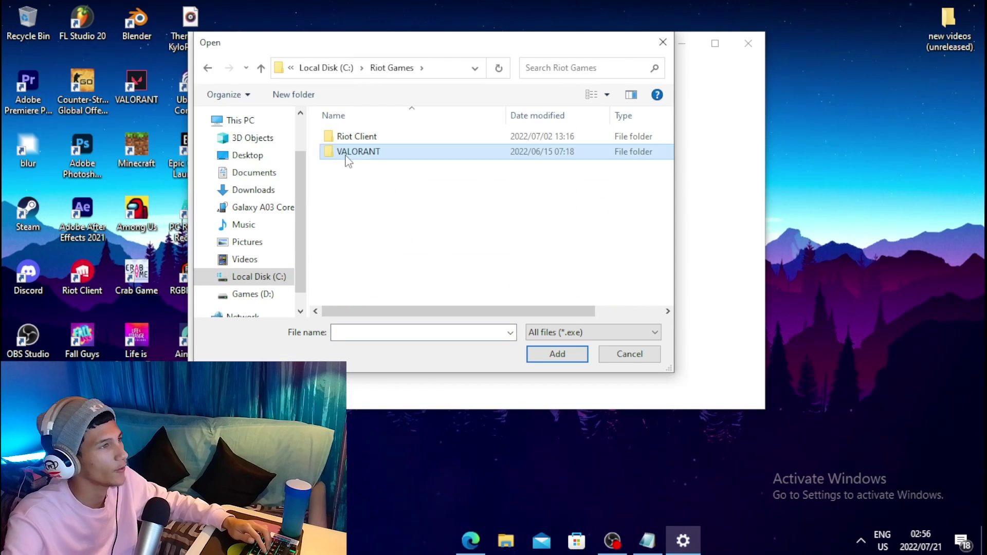
{"action": "double_click", "coordinate": [360, 152]}
{"action": "double_click", "coordinate": [369, 136]}
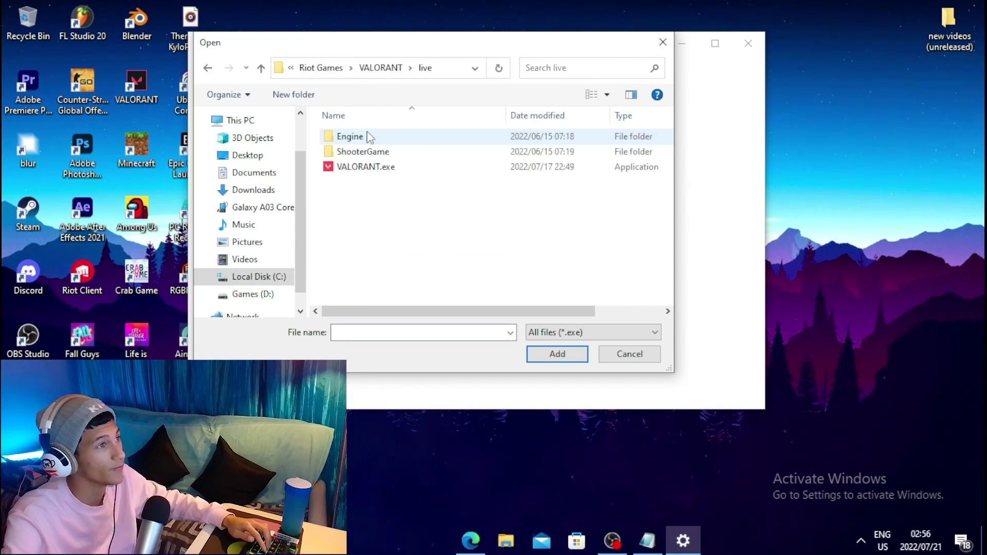
{"action": "left_click", "coordinate": [375, 169]}
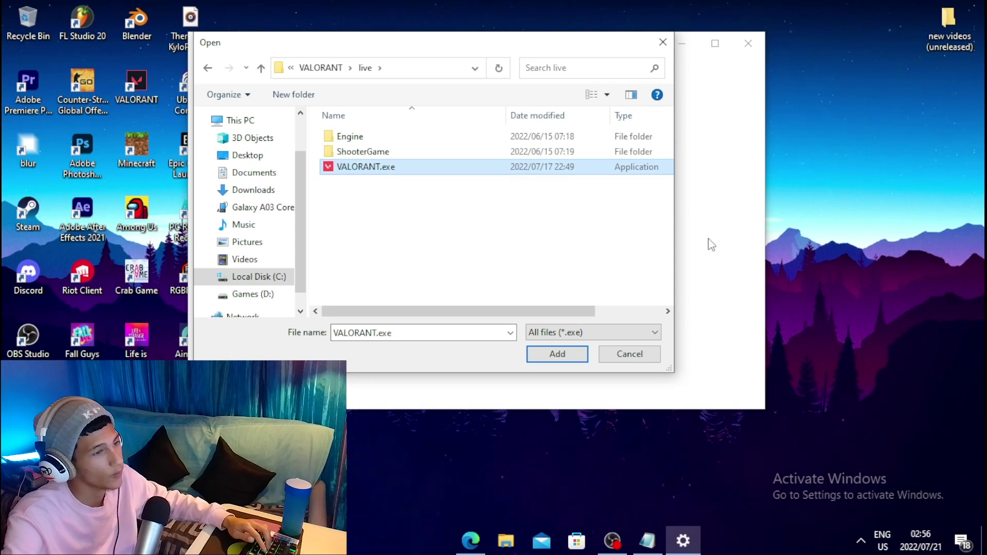
{"action": "left_click", "coordinate": [554, 353]}
- Set VALORANT.exe's graphics preference to High performance and save it
{"action": "scroll", "coordinate": [550, 355], "scroll_direction": "down", "scroll_amount": 2}
{"action": "left_click", "coordinate": [418, 165]}
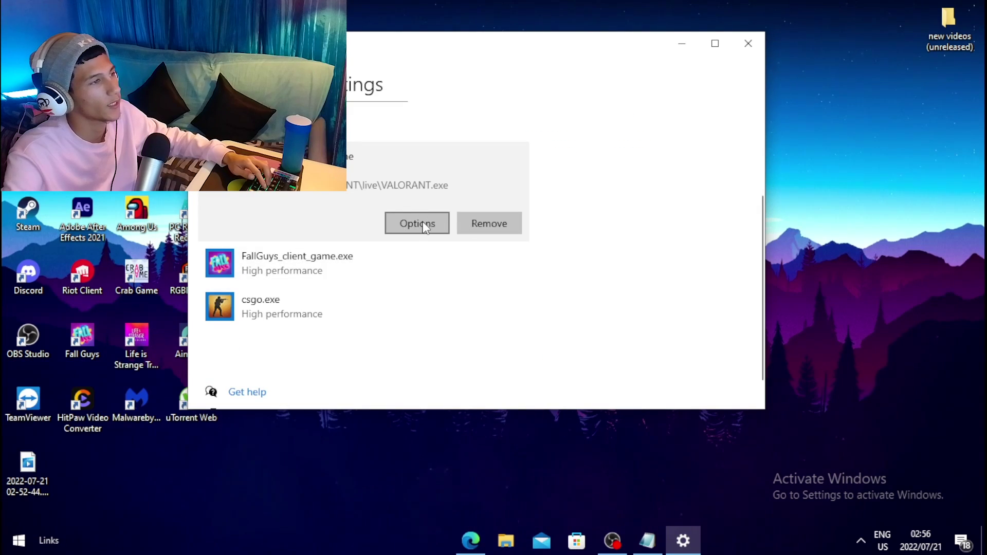
{"action": "left_click", "coordinate": [425, 227]}
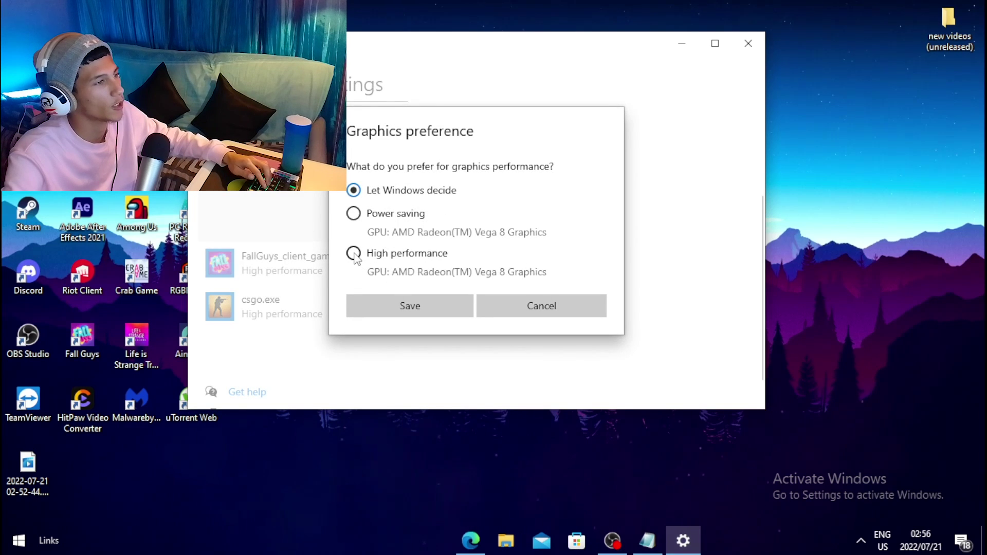
{"action": "left_click", "coordinate": [433, 307]}
{"action": "left_click", "coordinate": [511, 530]}
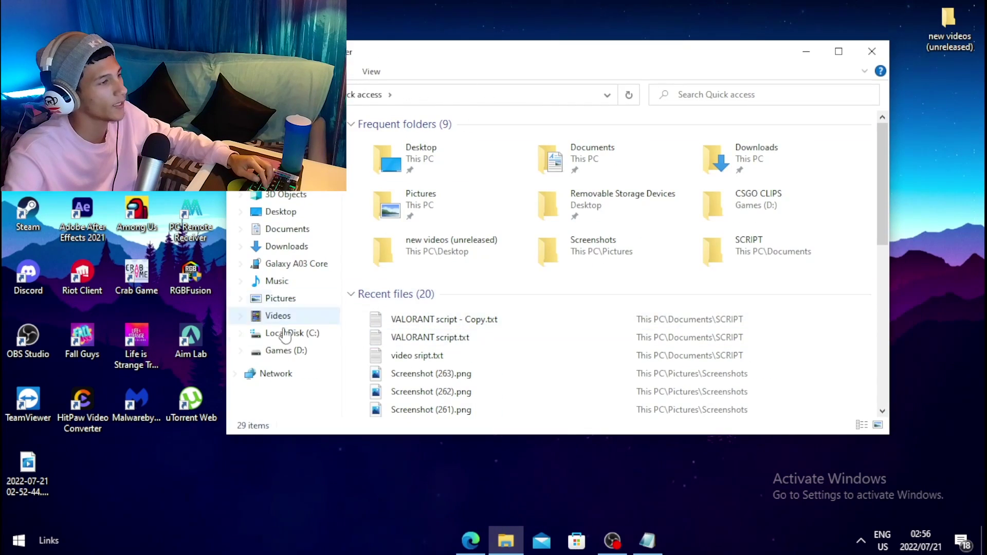
- Open the Compatibility tab of VALORANT.exe's Properties in C:\Riot Games\VALORANT\live
{"action": "left_click", "coordinate": [298, 350]}
{"action": "left_click", "coordinate": [295, 333]}
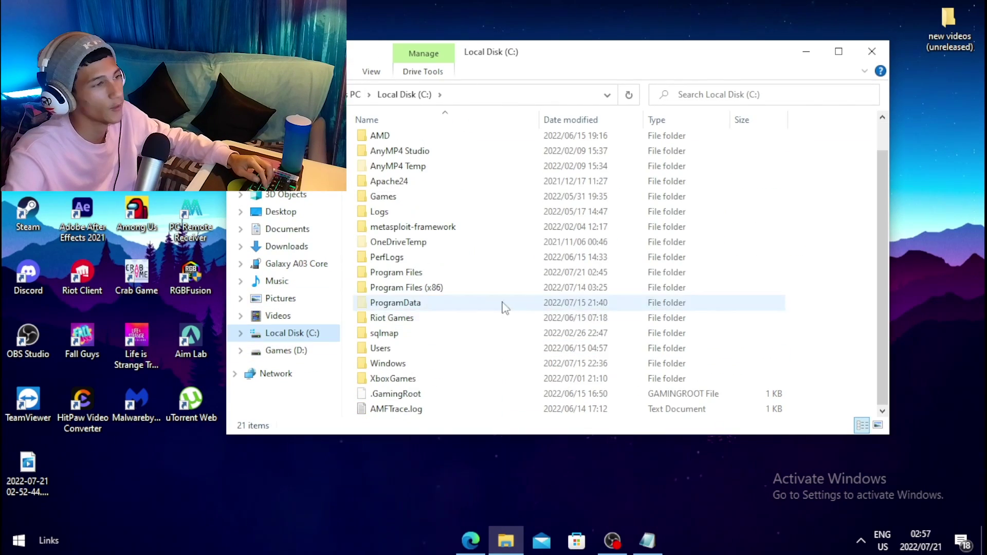
{"action": "double_click", "coordinate": [416, 319]}
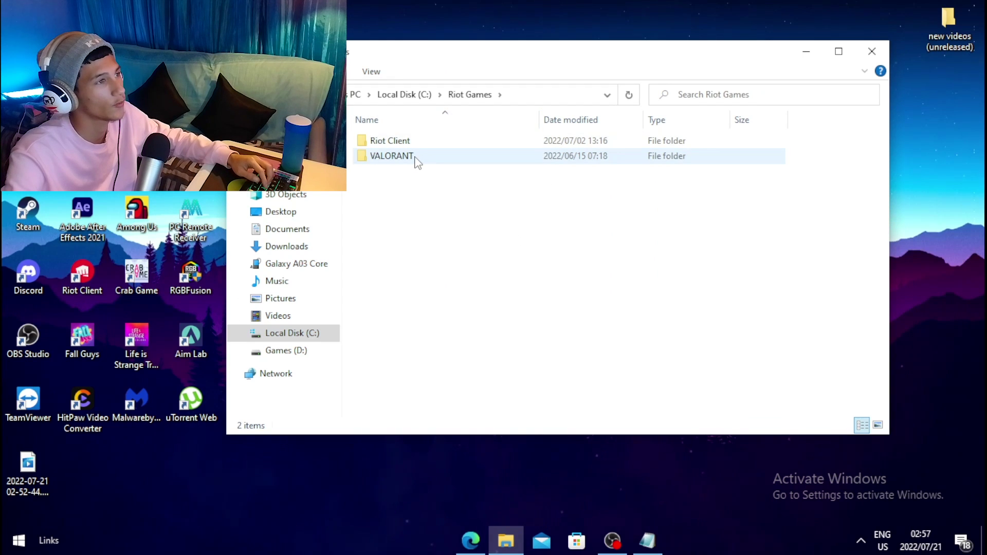
{"action": "double_click", "coordinate": [406, 157]}
{"action": "double_click", "coordinate": [406, 142]}
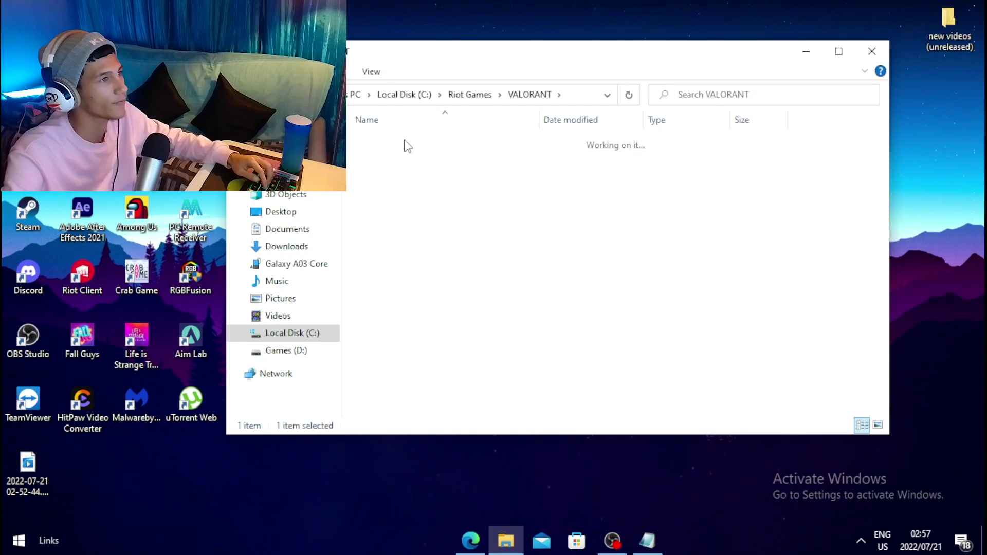
{"action": "left_click", "coordinate": [418, 203]}
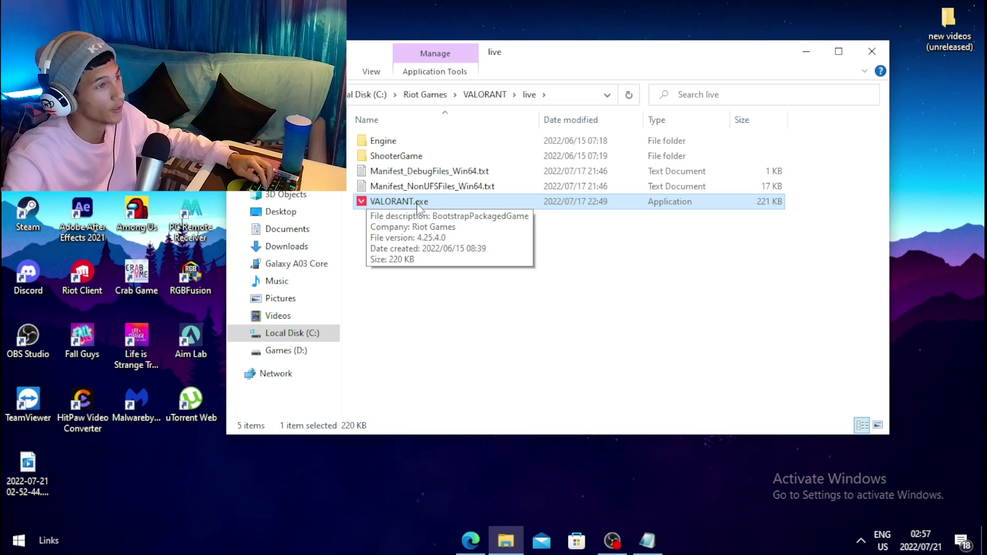
{"action": "right_click", "coordinate": [417, 203]}
{"action": "left_click", "coordinate": [458, 511]}
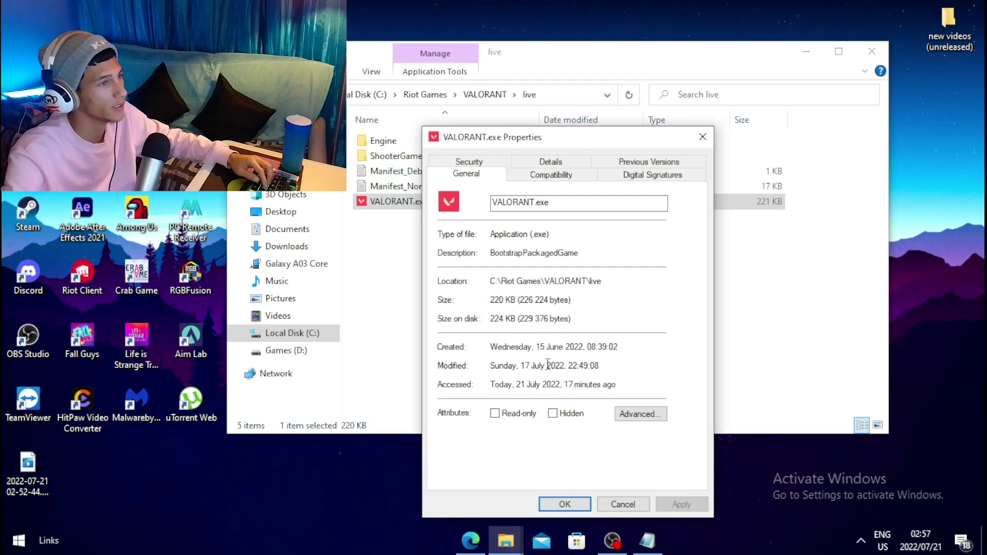
{"action": "left_click_drag", "start_coordinate": [599, 137], "coordinate": [535, 38]}
{"action": "left_click", "coordinate": [486, 77]}
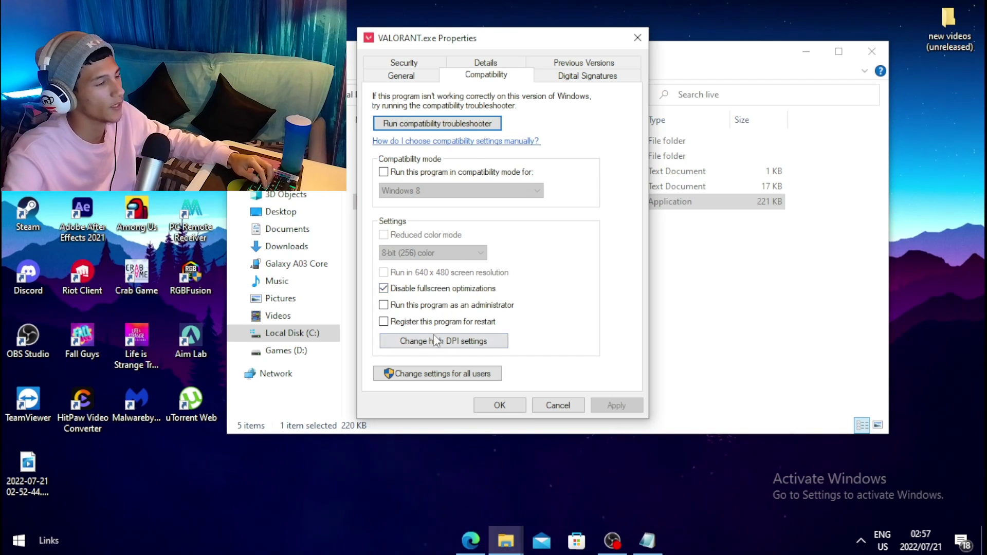
- Set the high DPI scaling override to Application and apply the compatibility settings
{"action": "left_click", "coordinate": [472, 341]}
{"action": "left_click", "coordinate": [425, 318]}
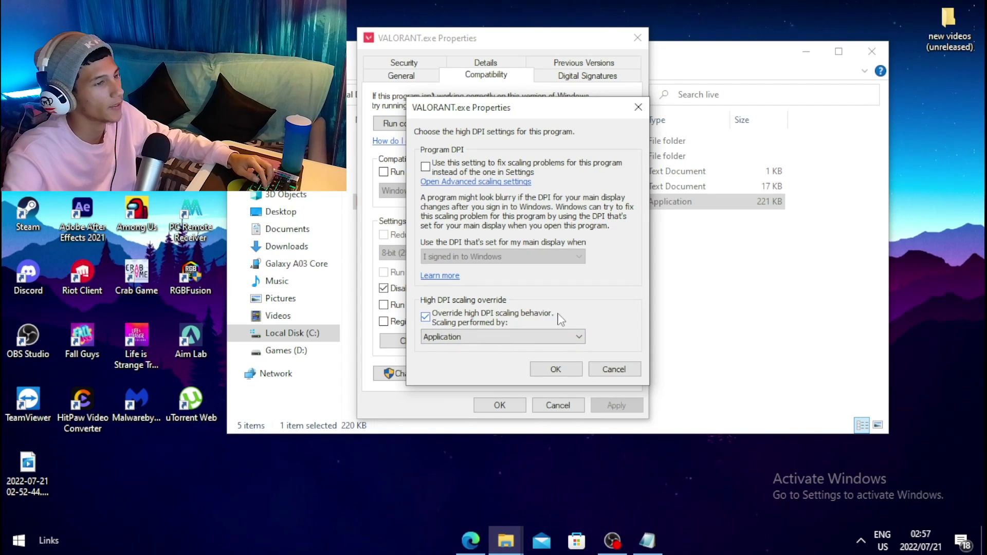
{"action": "left_click", "coordinate": [551, 369]}
{"action": "left_click", "coordinate": [500, 408]}
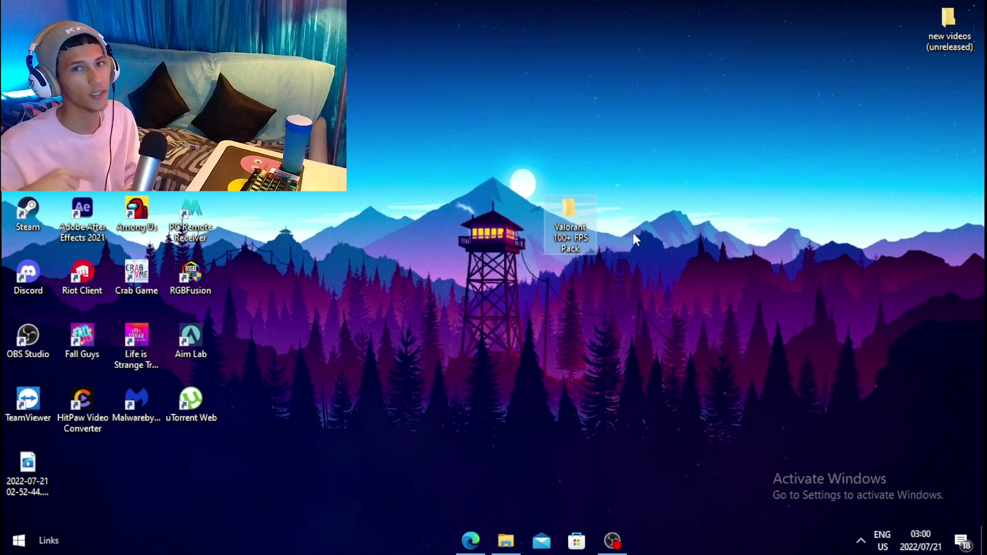
- Open the pack's 1 PC Optimization folder, select its four .reg files and show Boost PC Responsiveness.reg's options
{"action": "left_click", "coordinate": [634, 233]}
{"action": "double_click", "coordinate": [580, 227]}
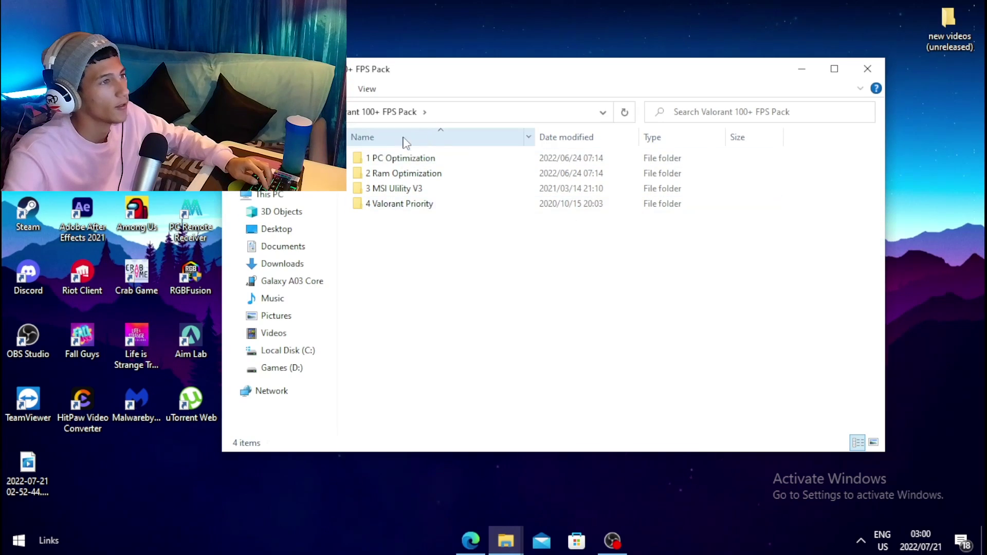
{"action": "double_click", "coordinate": [430, 163]}
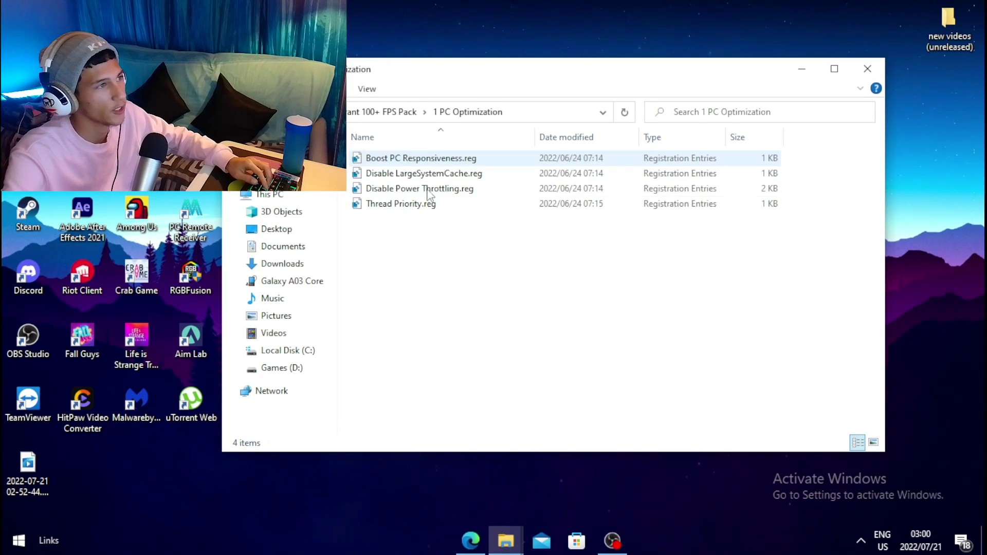
{"action": "left_click_drag", "start_coordinate": [412, 244], "coordinate": [414, 157]}
{"action": "right_click", "coordinate": [397, 158]}
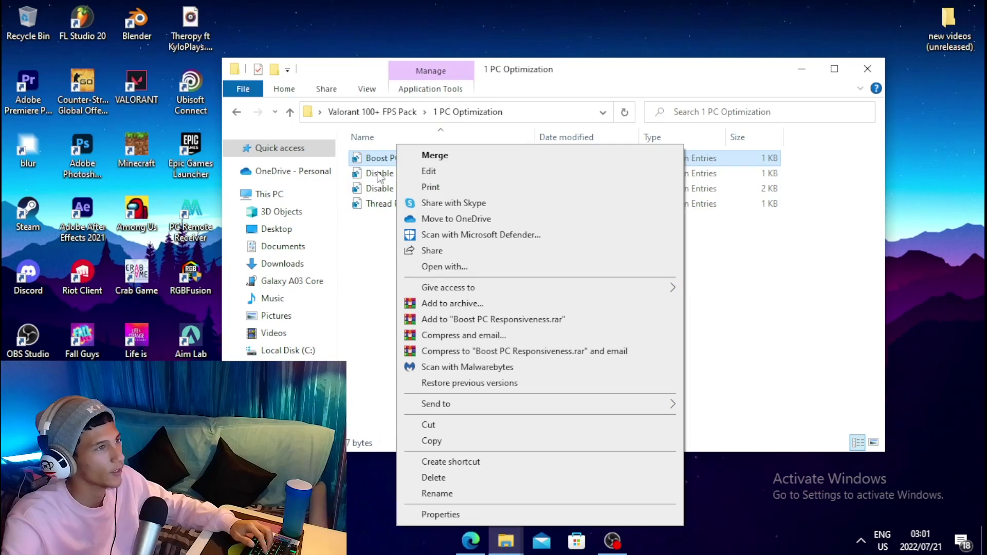
- Review Boost PC Responsiveness.reg in Notepad, close it, then open the 2 Ram Optimization folder
{"action": "left_click", "coordinate": [443, 172]}
{"action": "left_click_drag", "start_coordinate": [197, 90], "coordinate": [409, 262]}
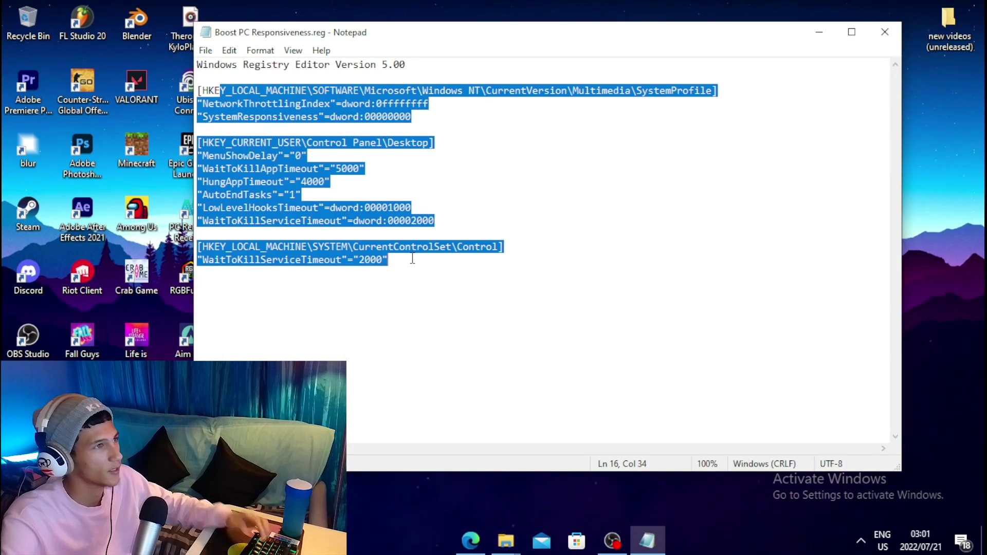
{"action": "left_click", "coordinate": [552, 239]}
{"action": "key", "text": "alt+F4"}
{"action": "key", "text": "alt+Up"}
{"action": "double_click", "coordinate": [414, 177]}
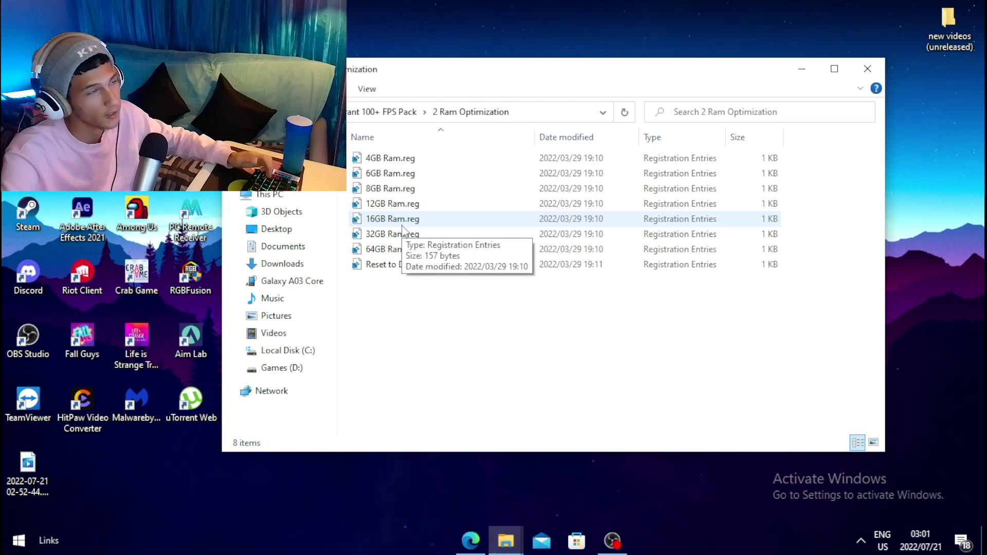
- Open 4 Valorant Priority and select its Normal, High and AboveNormal priority .reg files in turn
{"action": "key", "text": "alt+Up"}
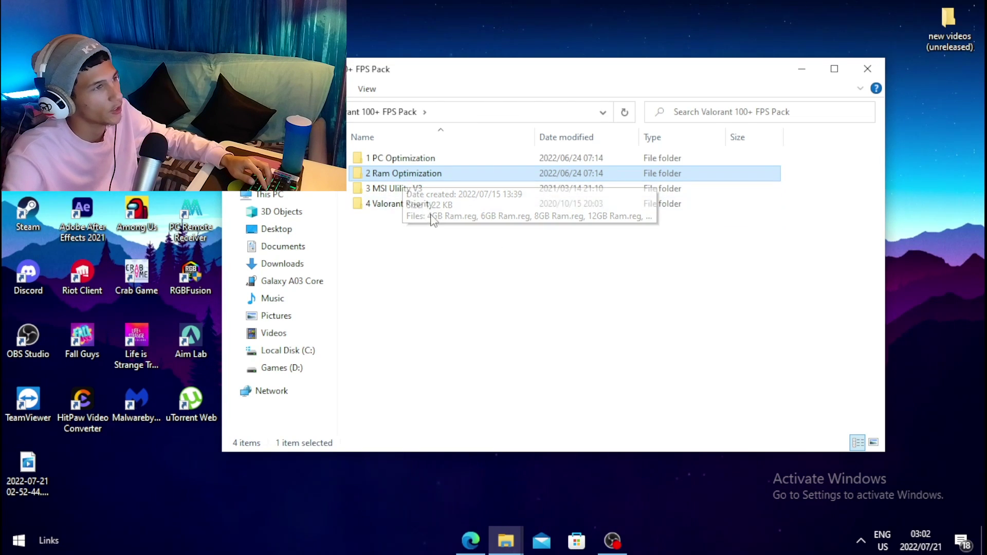
{"action": "double_click", "coordinate": [392, 206]}
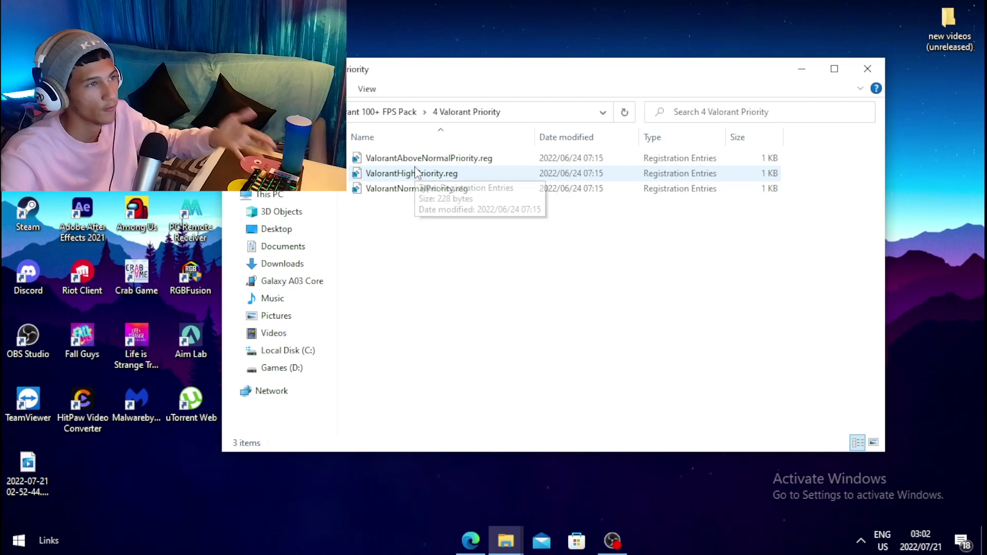
{"action": "left_click", "coordinate": [430, 189]}
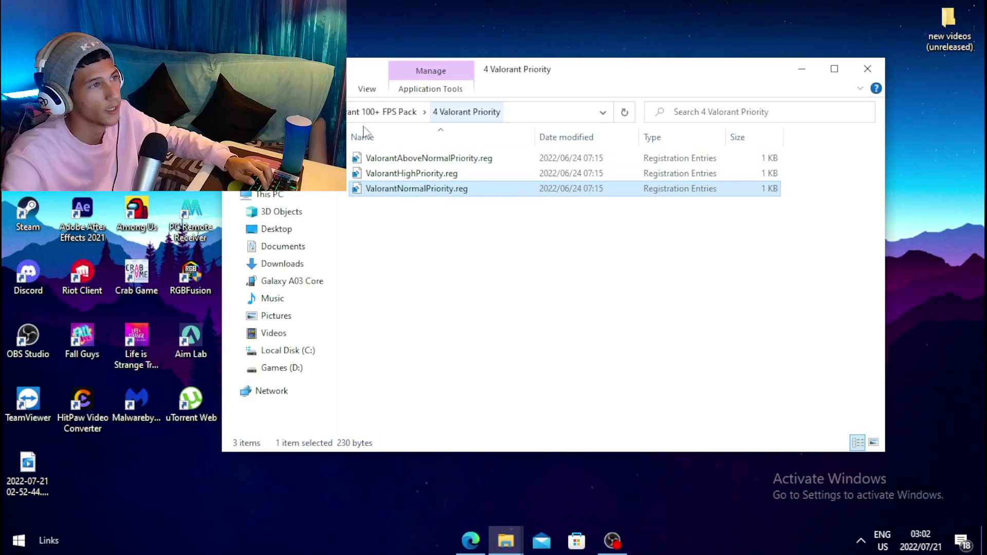
{"action": "left_click", "coordinate": [461, 174]}
{"action": "left_click", "coordinate": [442, 158]}
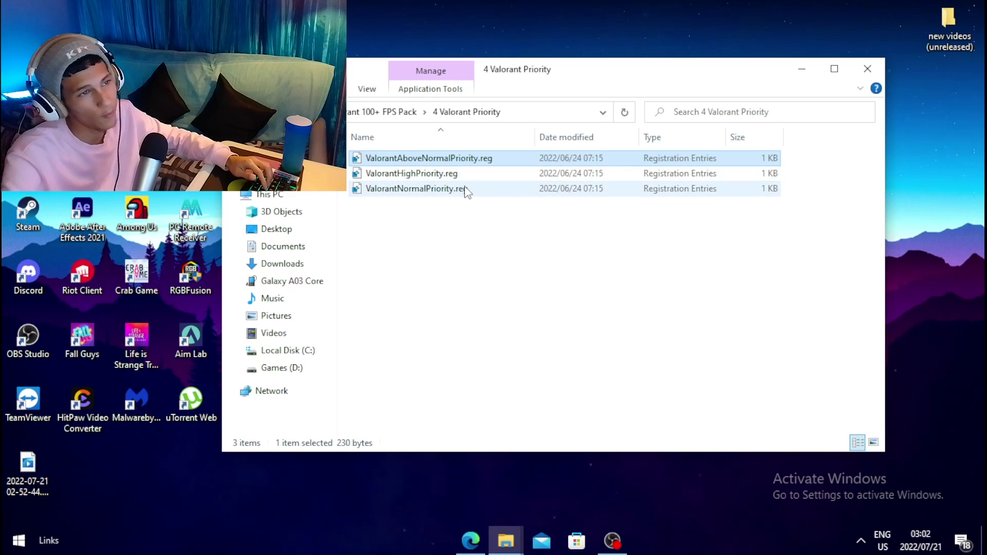
{"action": "left_click", "coordinate": [436, 175]}
{"action": "left_click", "coordinate": [430, 160]}
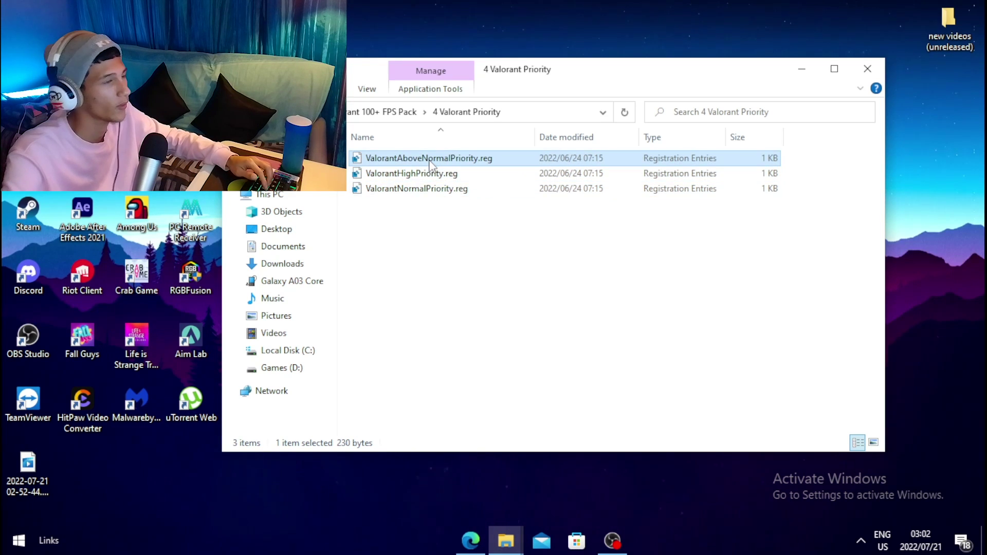
{"action": "left_click", "coordinate": [432, 174]}
{"action": "left_click", "coordinate": [432, 159]}
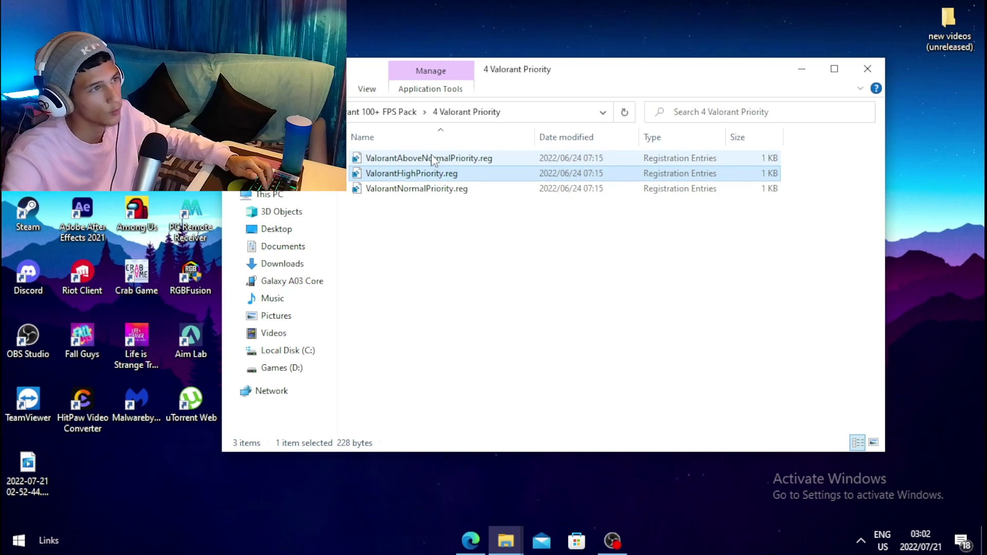